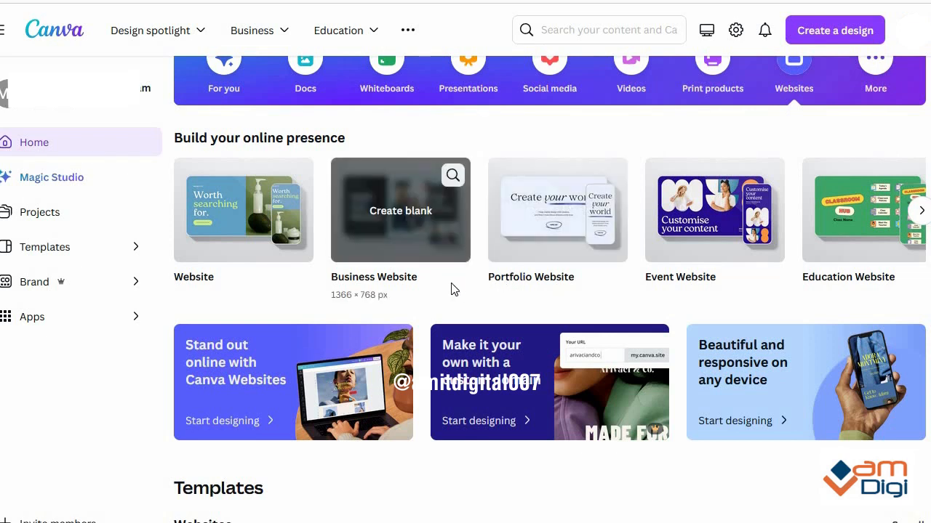
Step: Start a blank Business Website design at 1366 × 768 px
scroll(391, 214, "down", 4)
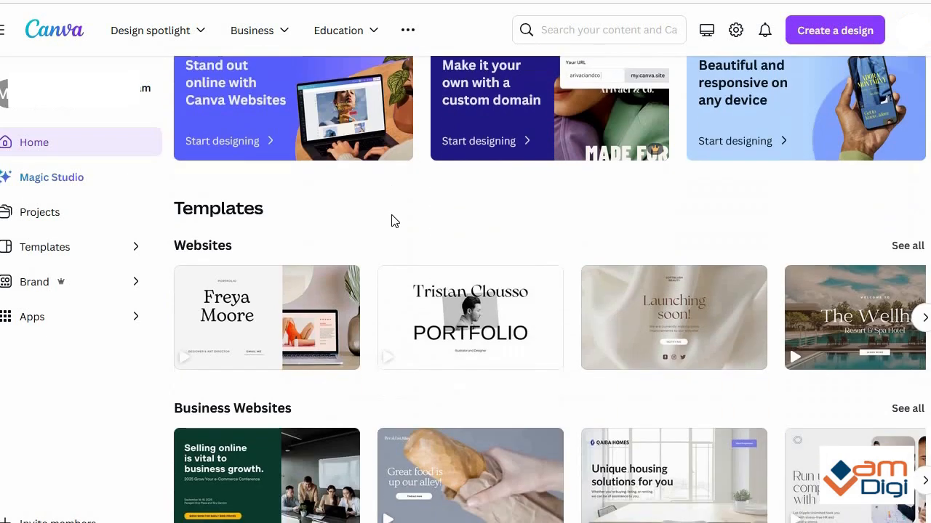
scroll(391, 221, "up", 5)
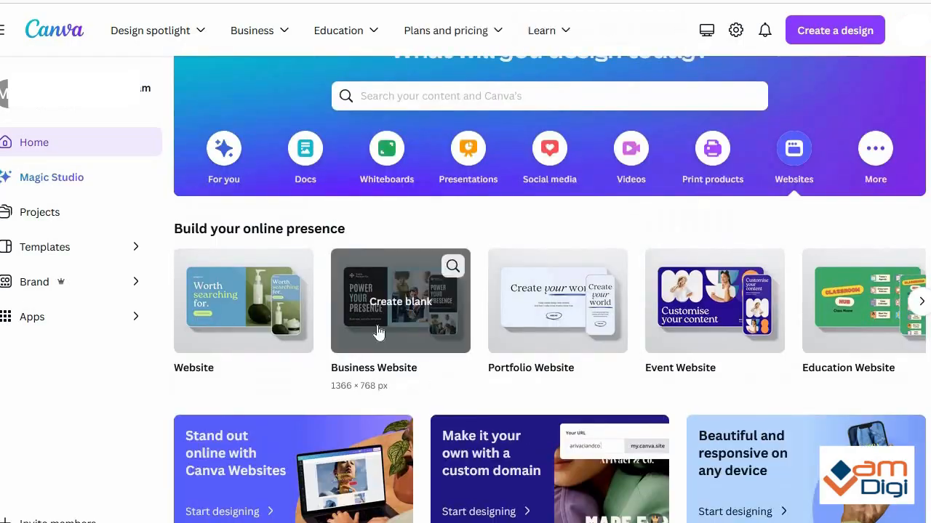
left_click(383, 304)
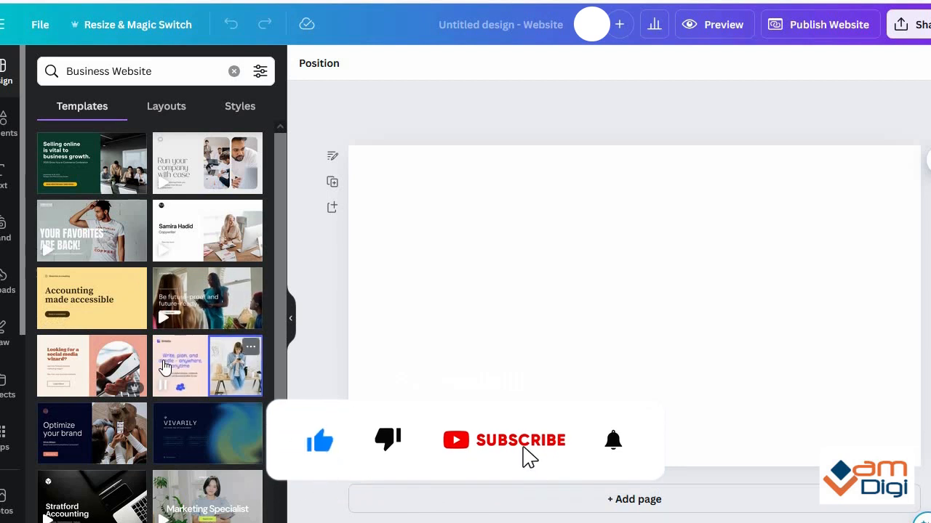
Step: Apply all 6 pages of the Cream, Peach, and Red Organic Warm Marketing Portfolio & Resume Website template
scroll(164, 365, "down", 2)
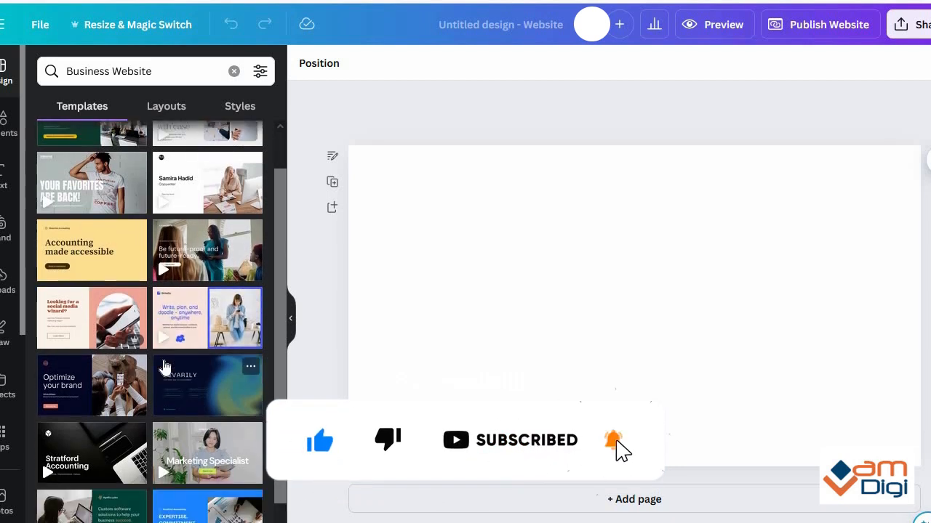
scroll(165, 366, "down", 4)
scroll(218, 320, "down", 6)
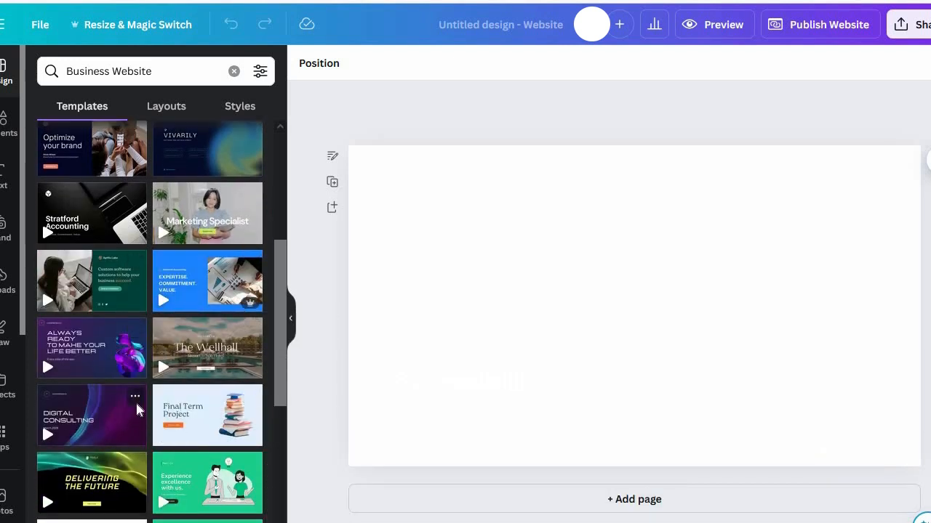
scroll(137, 410, "down", 5)
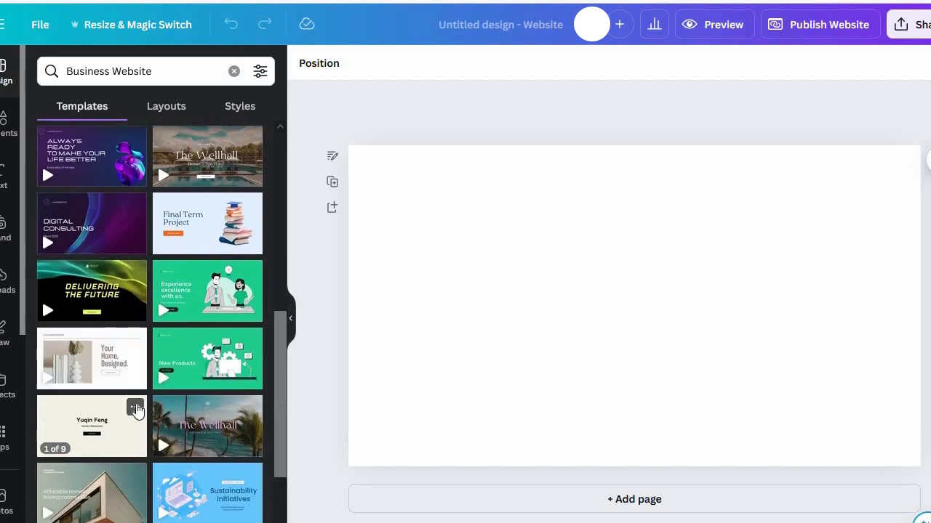
scroll(138, 400, "up", 3)
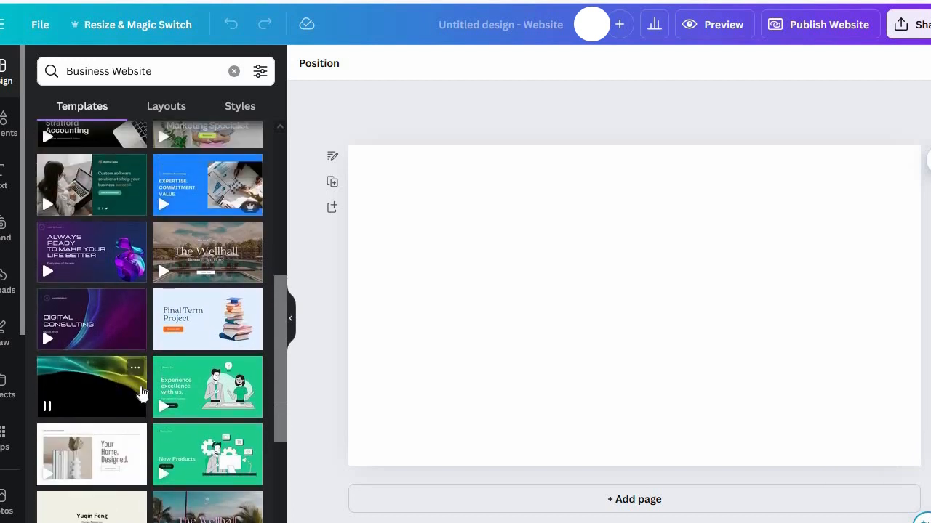
scroll(142, 392, "up", 9)
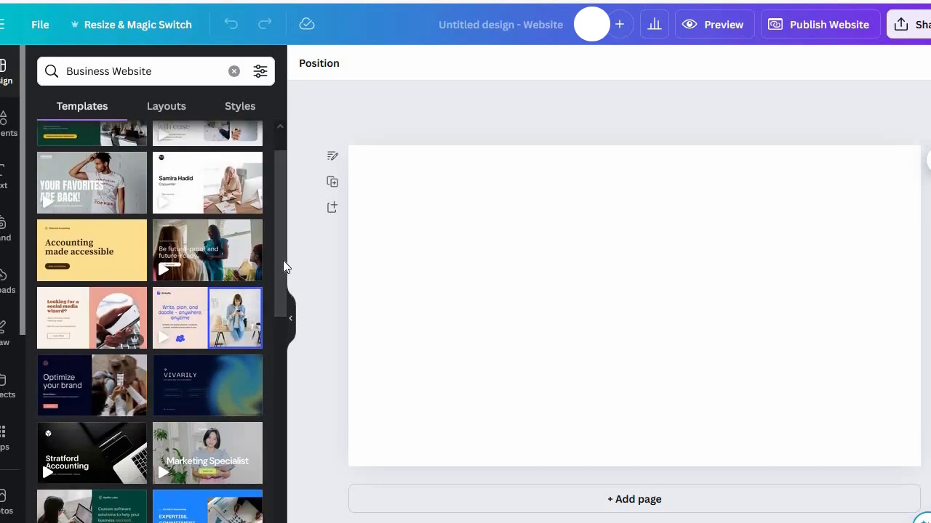
scroll(283, 267, "up", 2)
mouse_move(184, 242)
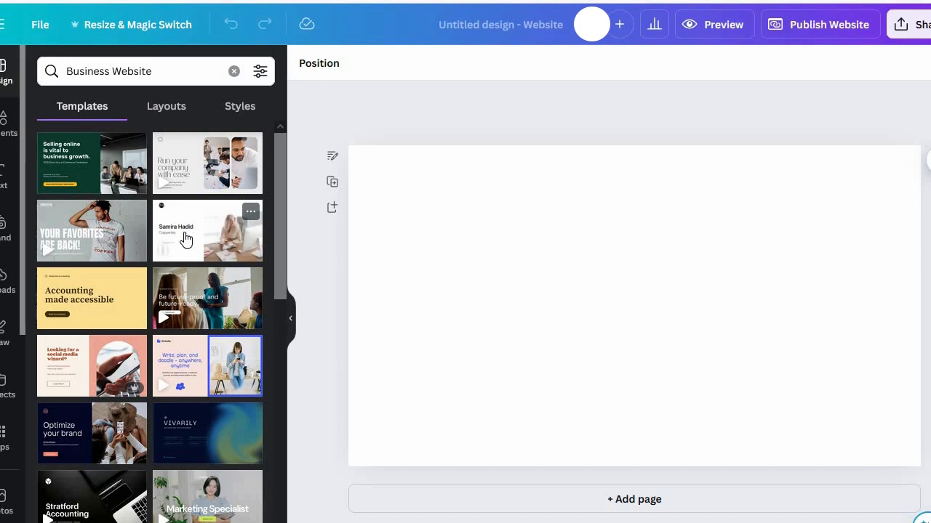
mouse_move(76, 176)
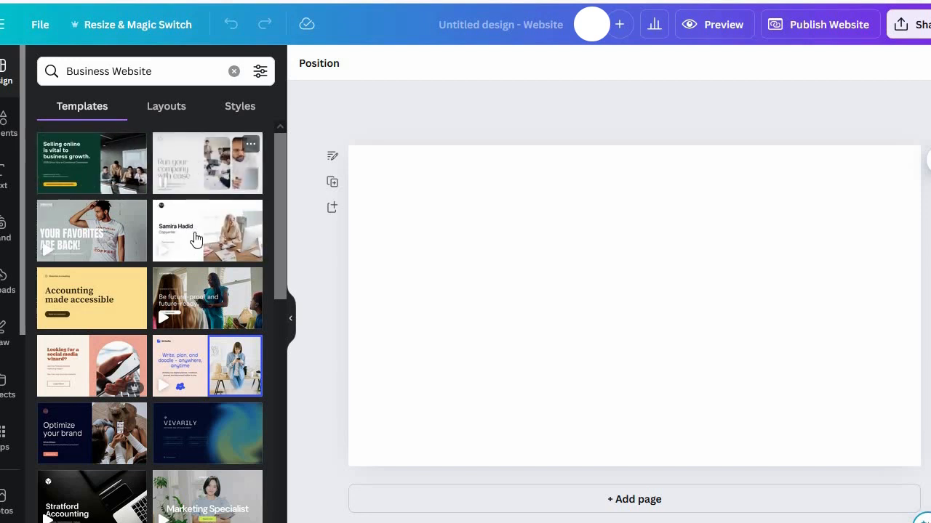
mouse_move(127, 360)
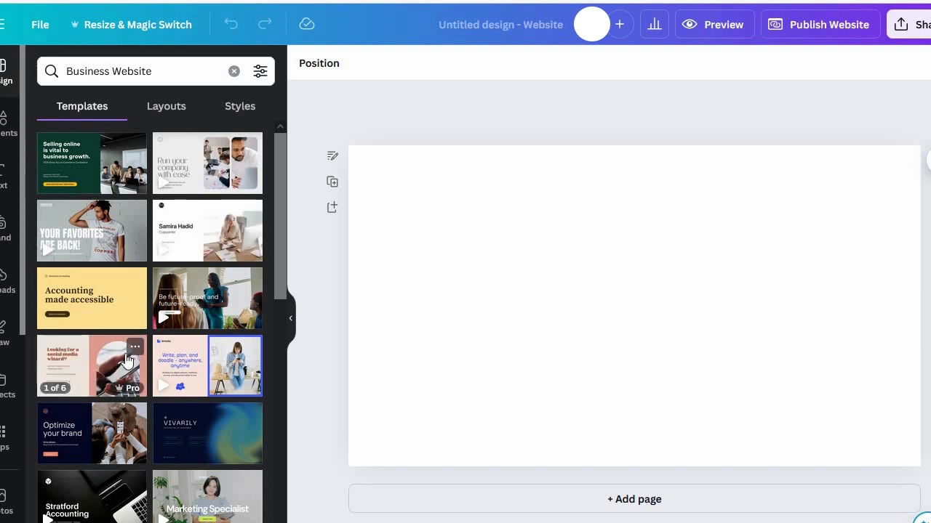
left_click(101, 367)
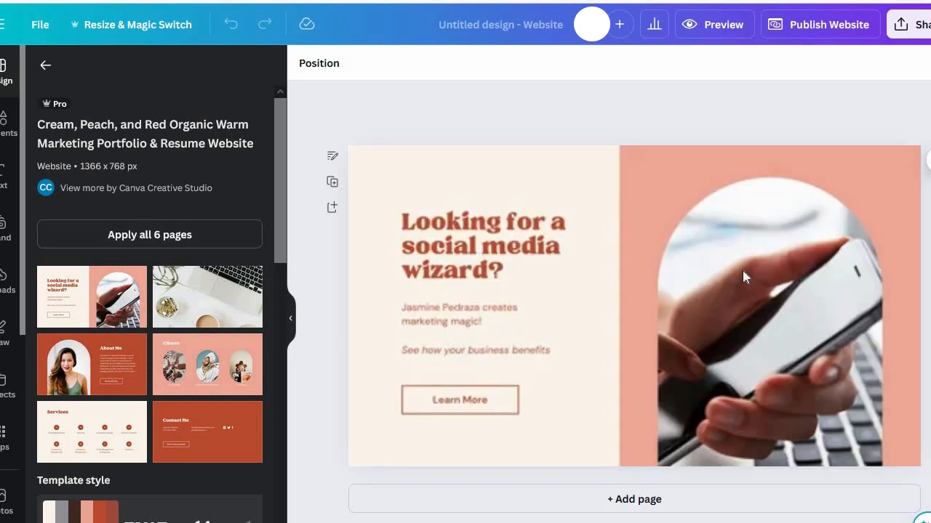
Step: Look through the applied website pages from the opening section to Contact Me and return to the opening section
scroll(742, 275, "down", 6)
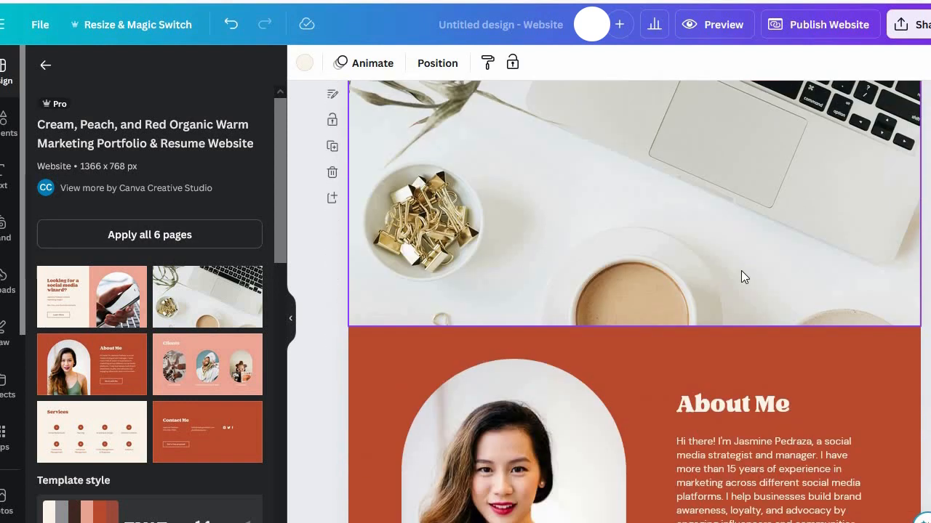
scroll(741, 270, "down", 6)
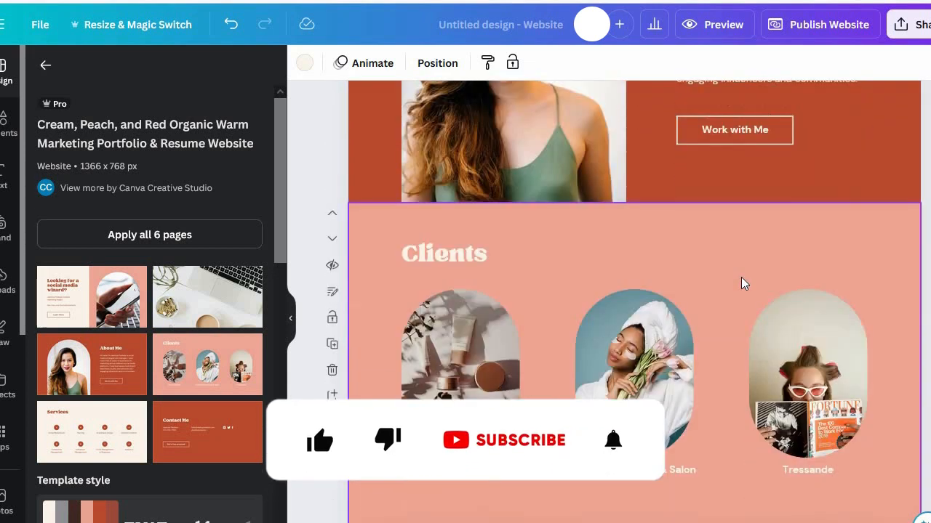
scroll(741, 284, "down", 6)
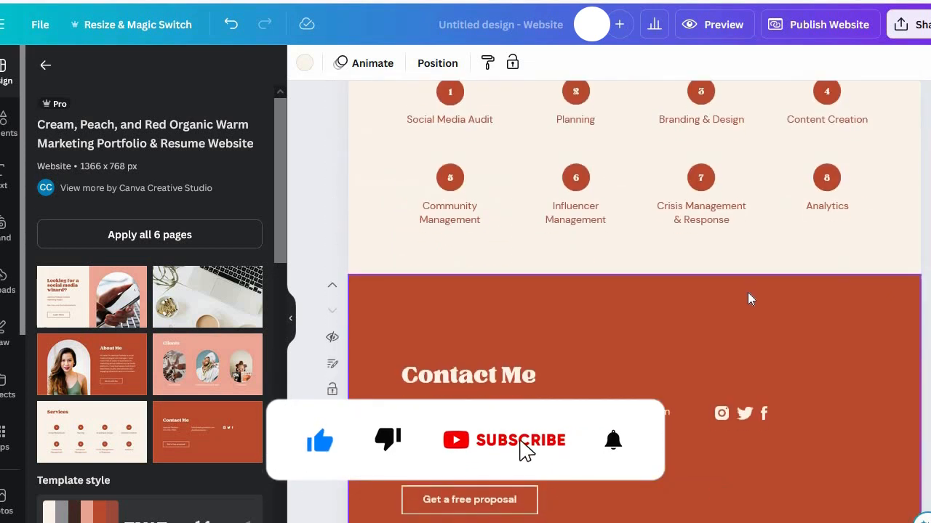
scroll(747, 292, "up", 5)
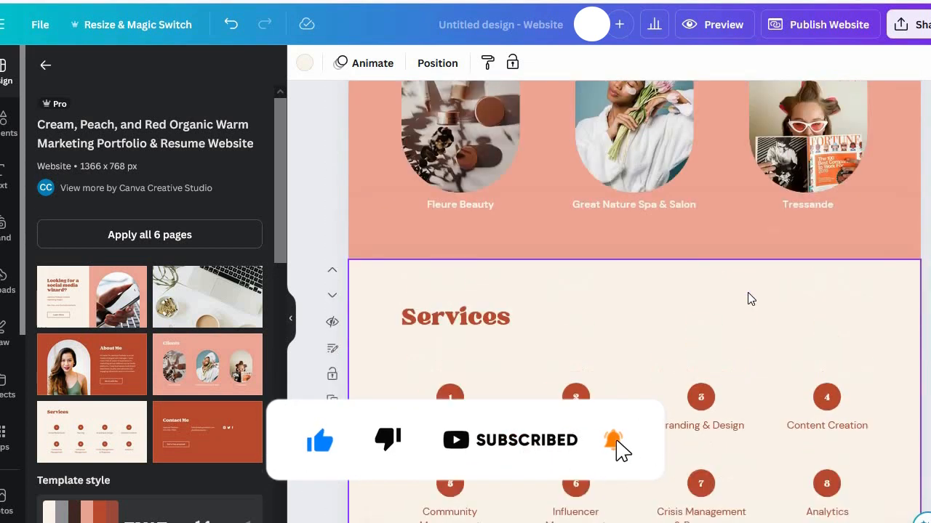
scroll(747, 292, "up", 6)
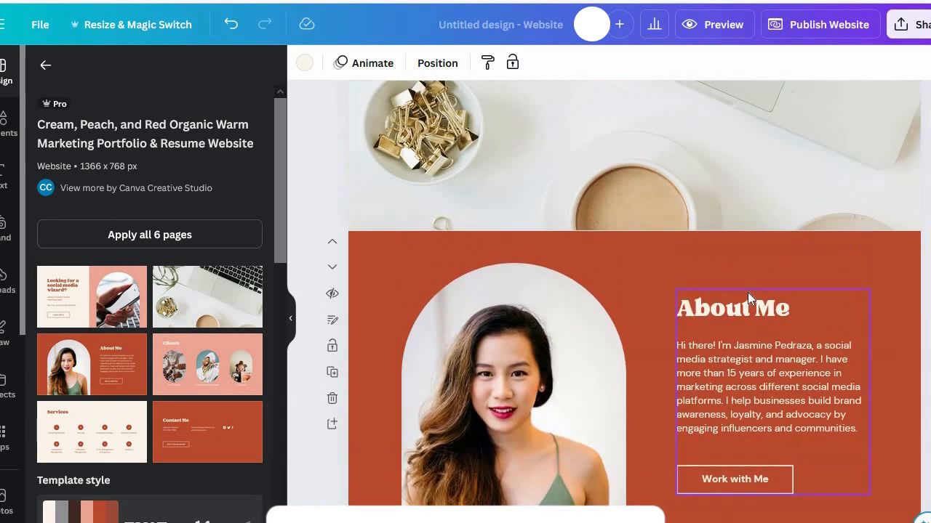
scroll(748, 293, "up", 5)
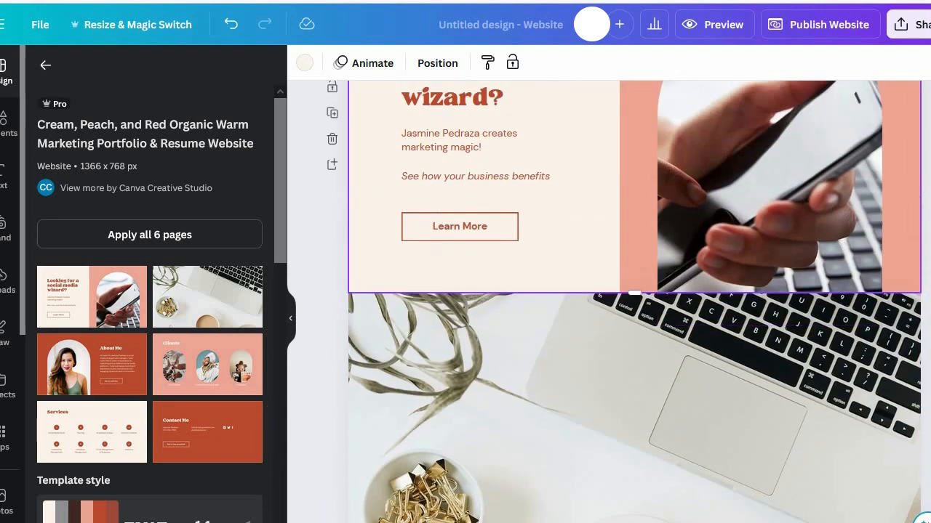
scroll(748, 292, "up", 2)
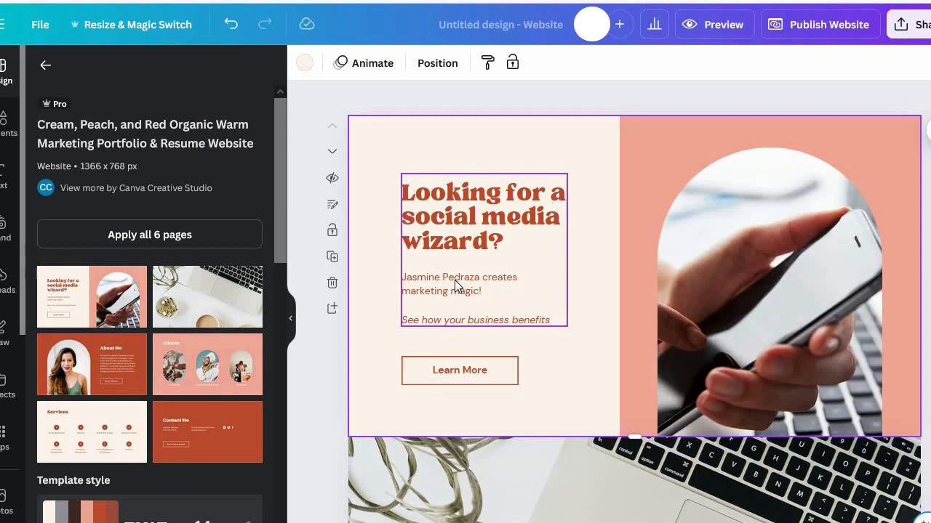
Step: Replace the opening section's heading with "Looking for Digital Marketing Agency.."
double_click(441, 192)
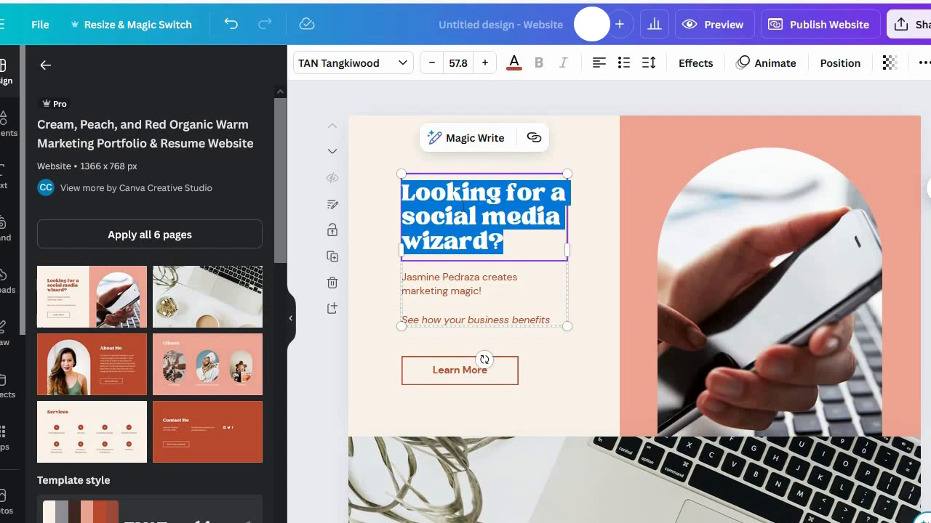
type("Look")
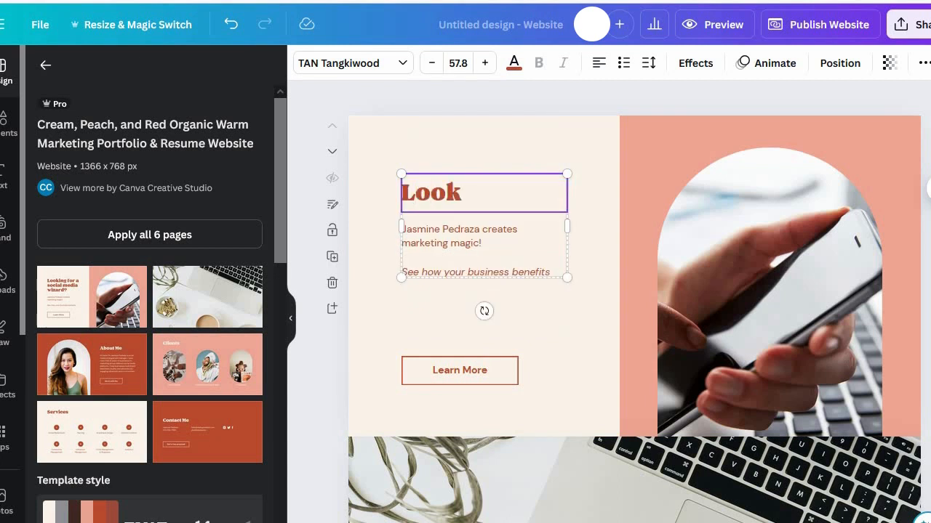
type("ing for")
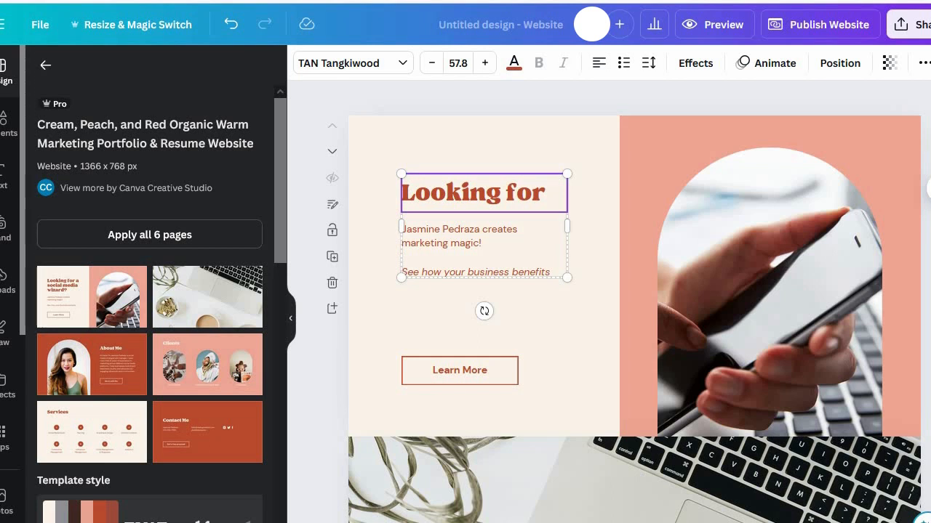
type(" Di")
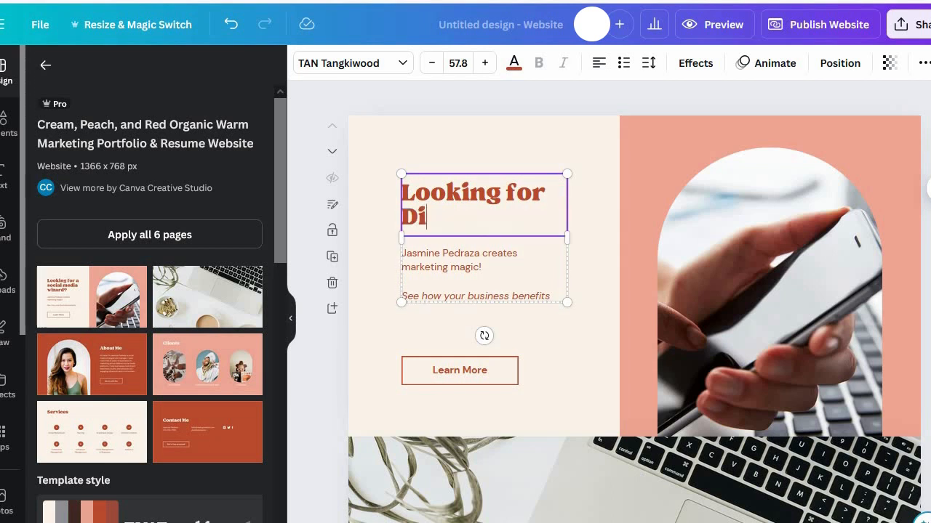
type("gital")
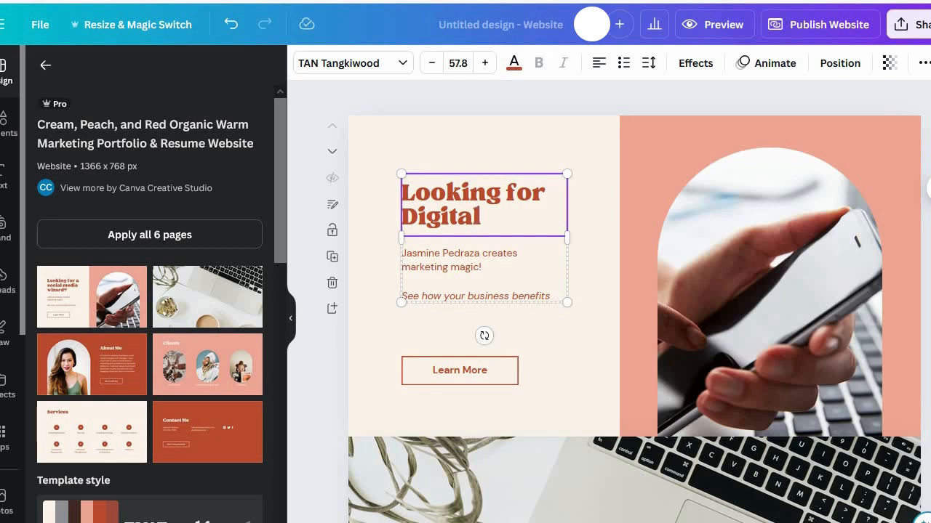
type(" Marketing")
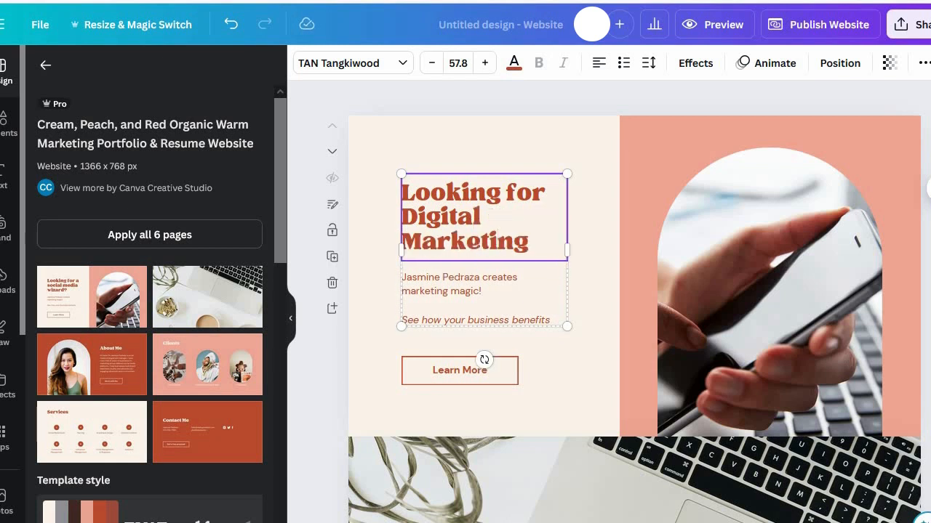
type(" Agency..")
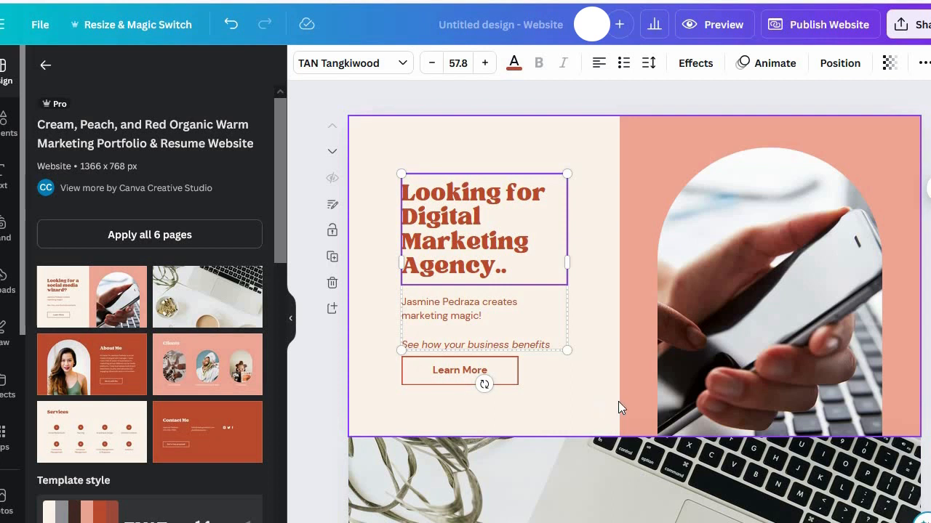
Step: Find the About Me section and select the first name in its introduction paragraph
left_click(619, 474)
left_click(623, 475)
scroll(623, 475, "down", 8)
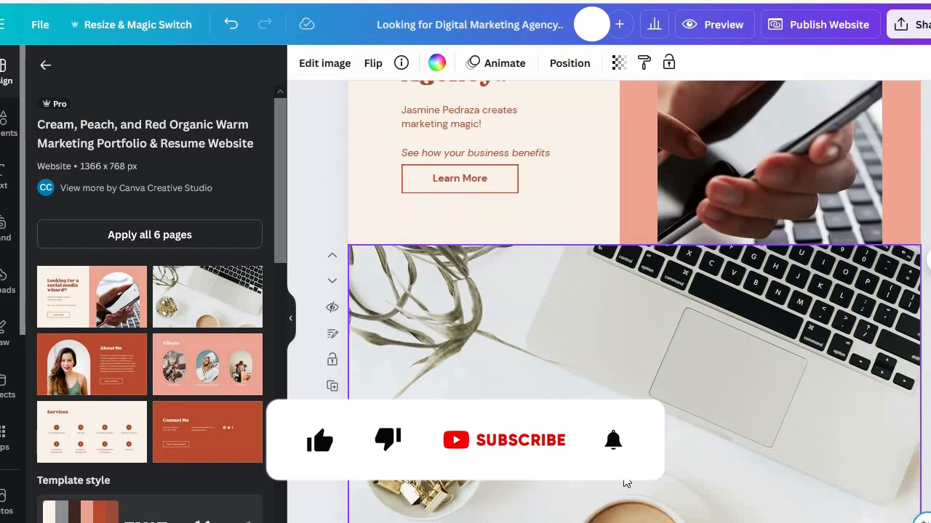
scroll(624, 482, "down", 1)
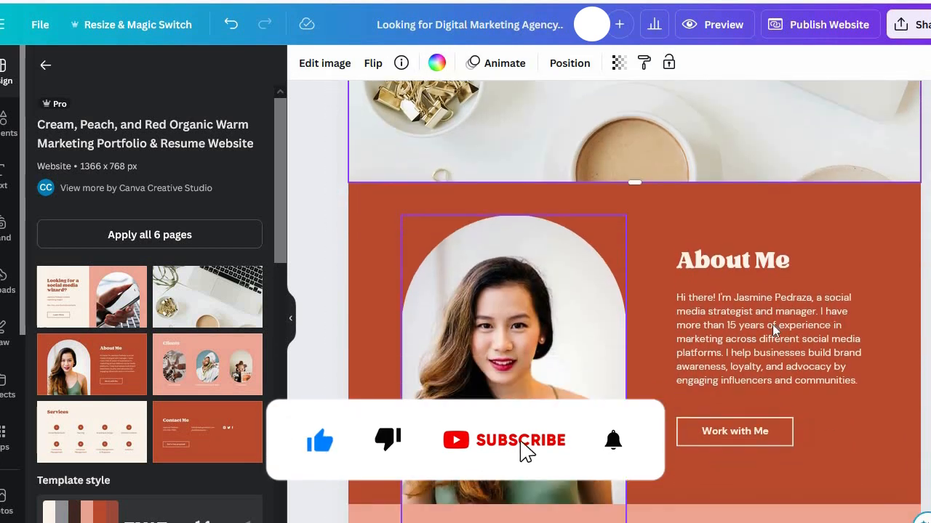
left_click(744, 304)
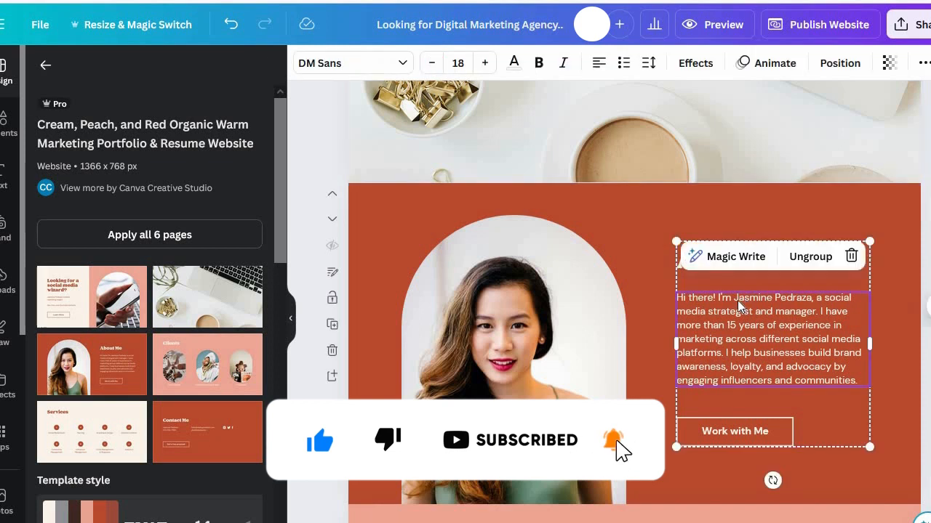
double_click(742, 304)
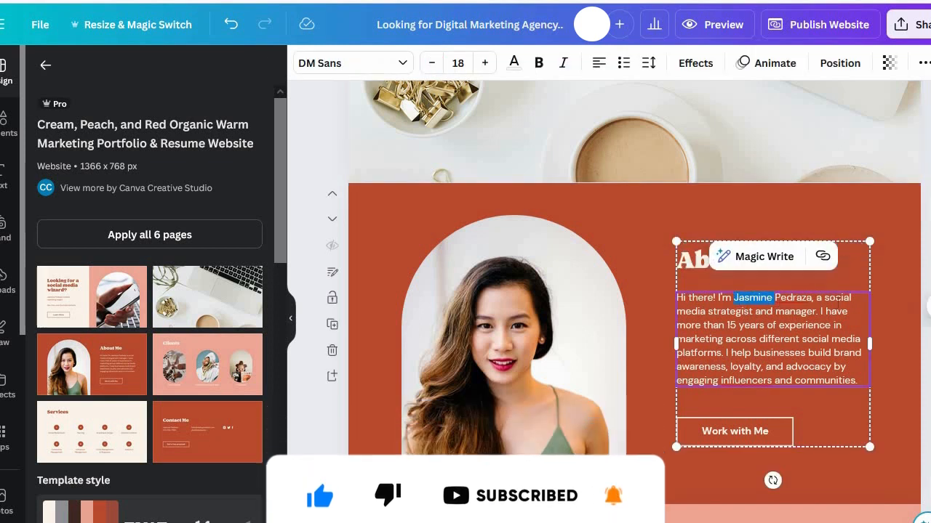
Step: Move the portrait photo in the About Me section slightly upward
left_click(494, 342)
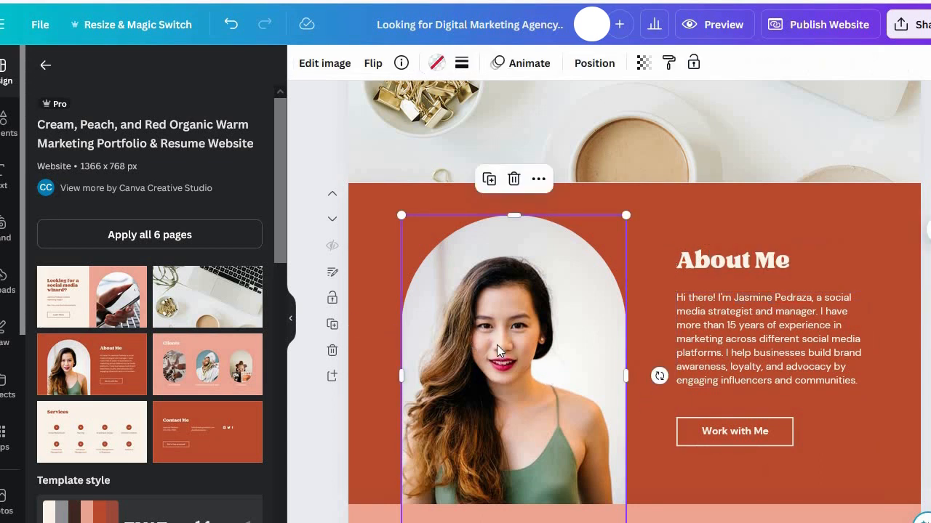
right_click(486, 301)
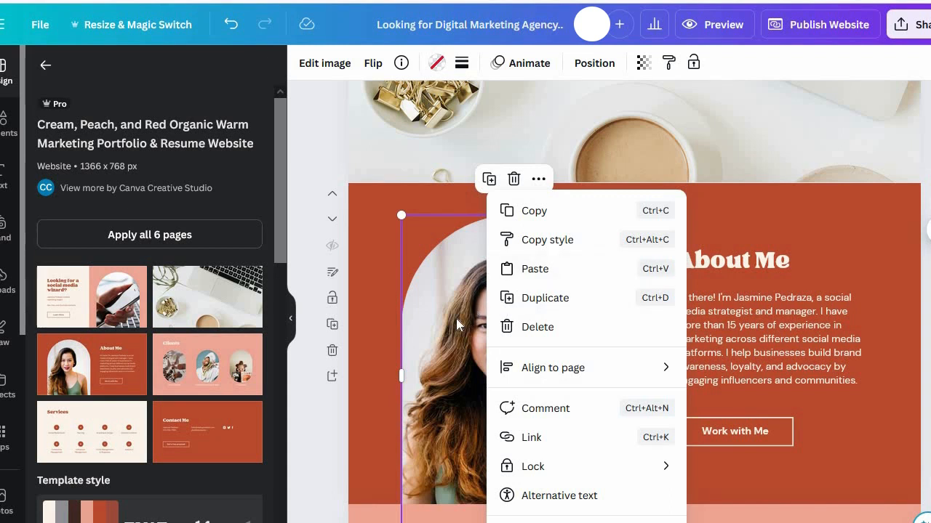
left_click(456, 318)
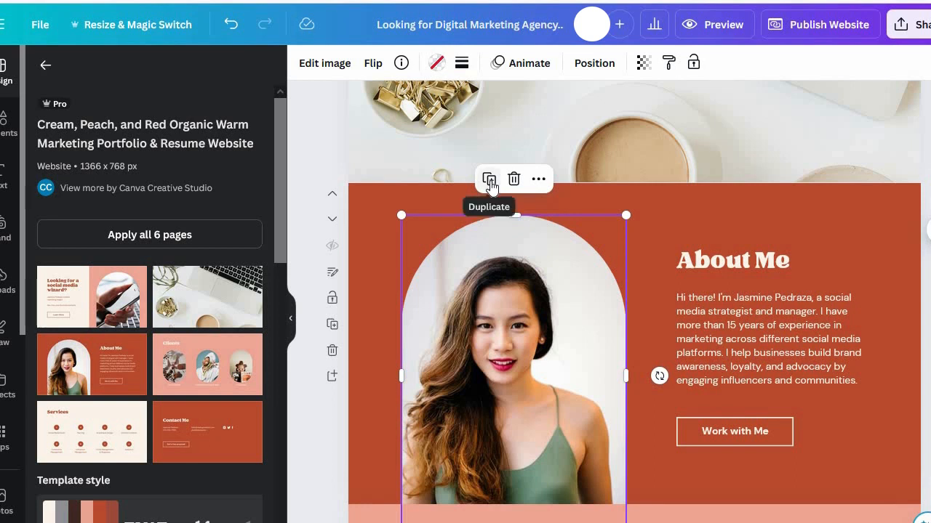
left_click(538, 179)
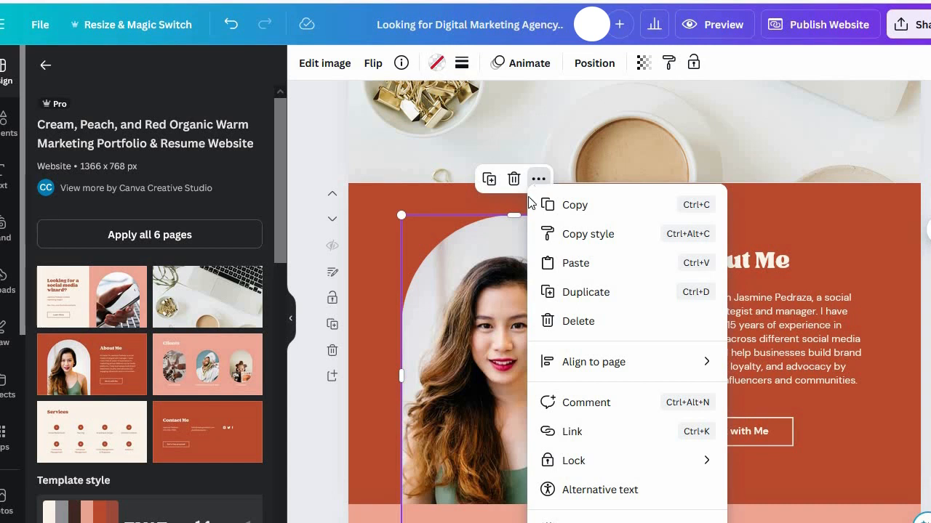
left_click(486, 340)
left_click_drag(486, 337, 512, 323)
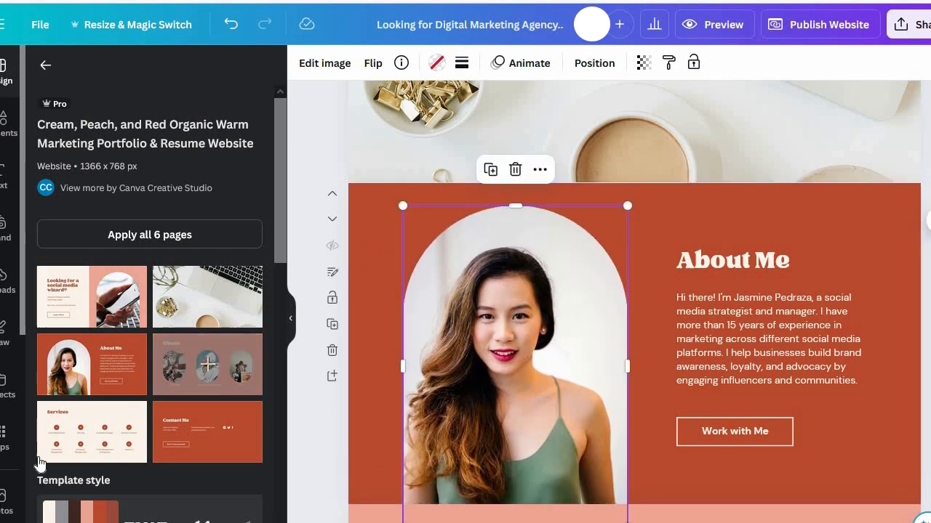
Step: Replace the About Me portrait with the trending stock photo of a man in a blue suit
left_click(3, 501)
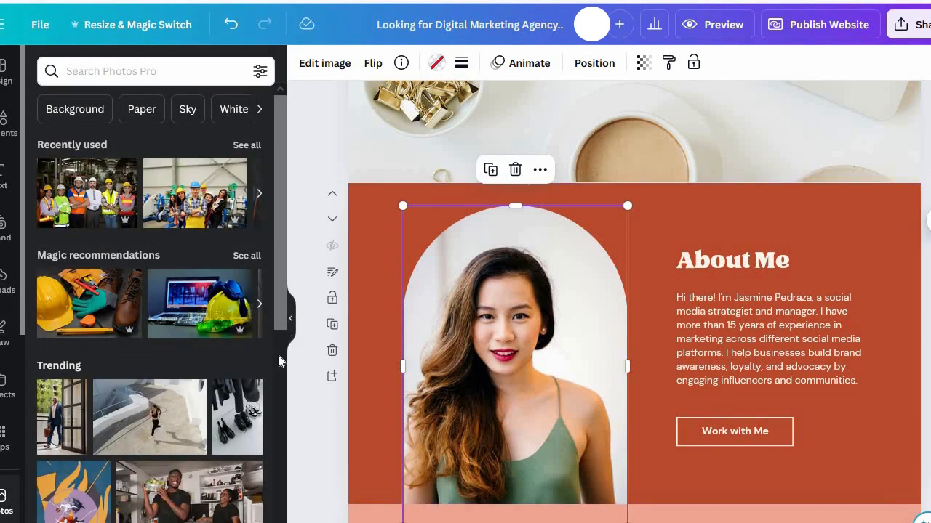
left_click_drag(282, 317, 277, 369)
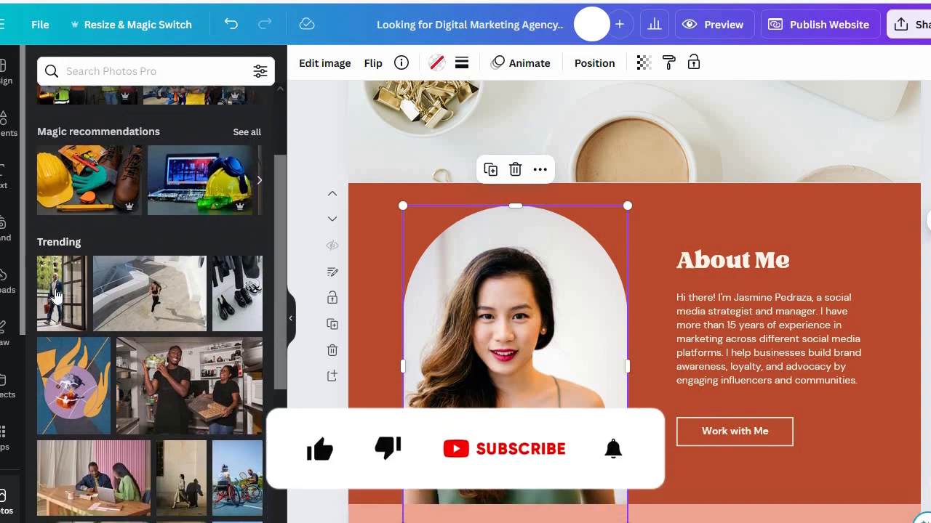
left_click_drag(57, 296, 520, 348)
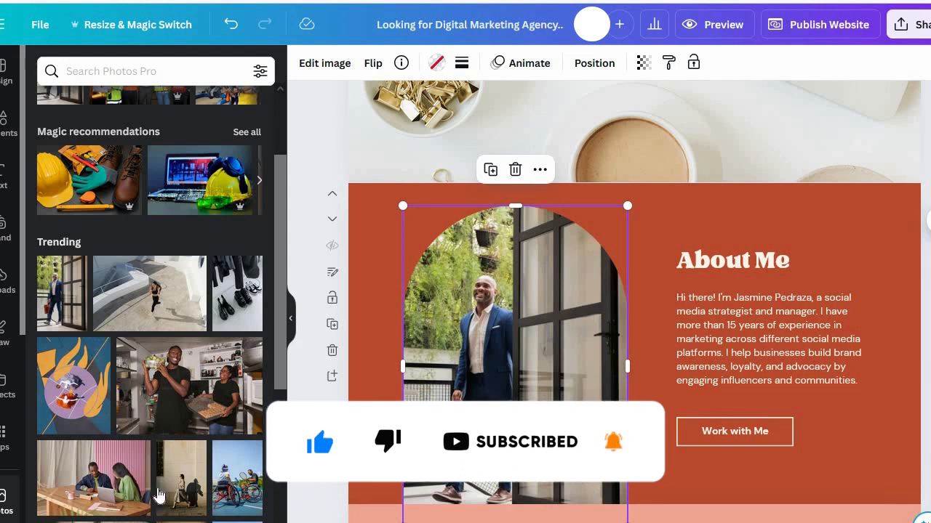
Step: Fill the About Me photo frame with the trending photo of two people at a laptop and shift its crop to show both
left_click_drag(113, 495, 562, 359)
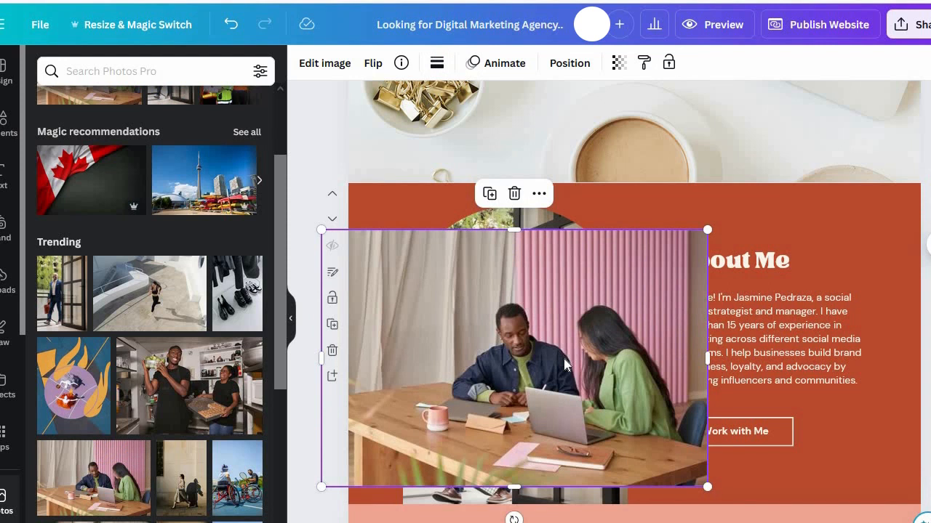
key("Delete")
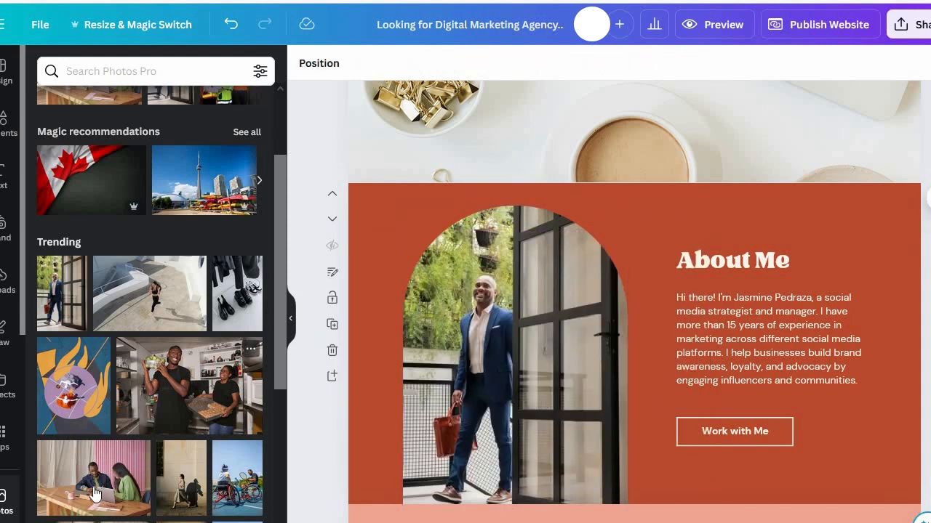
left_click_drag(94, 495, 463, 289)
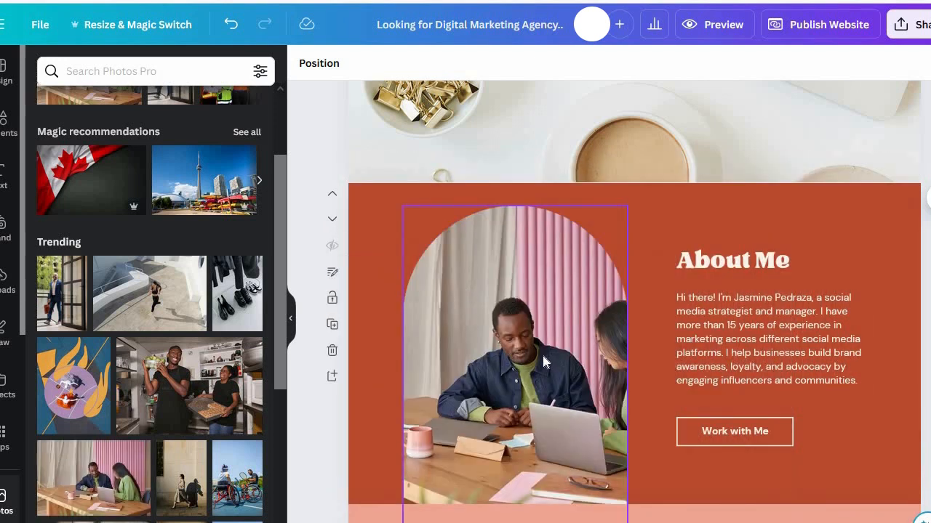
double_click(541, 369)
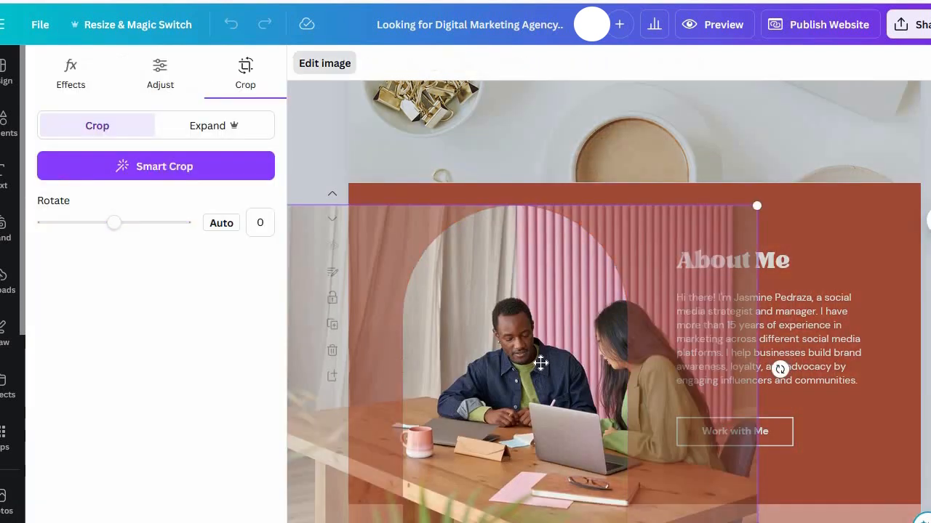
left_click_drag(507, 359, 484, 354)
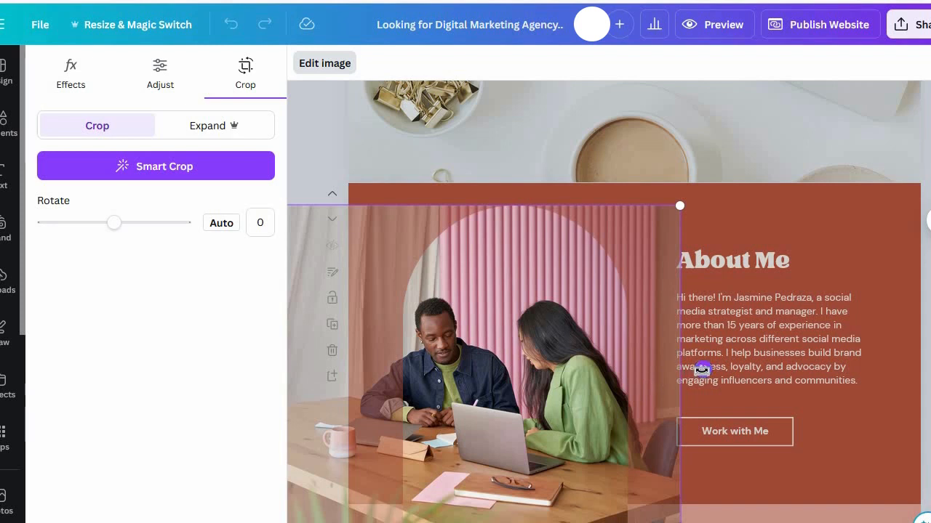
left_click(736, 274)
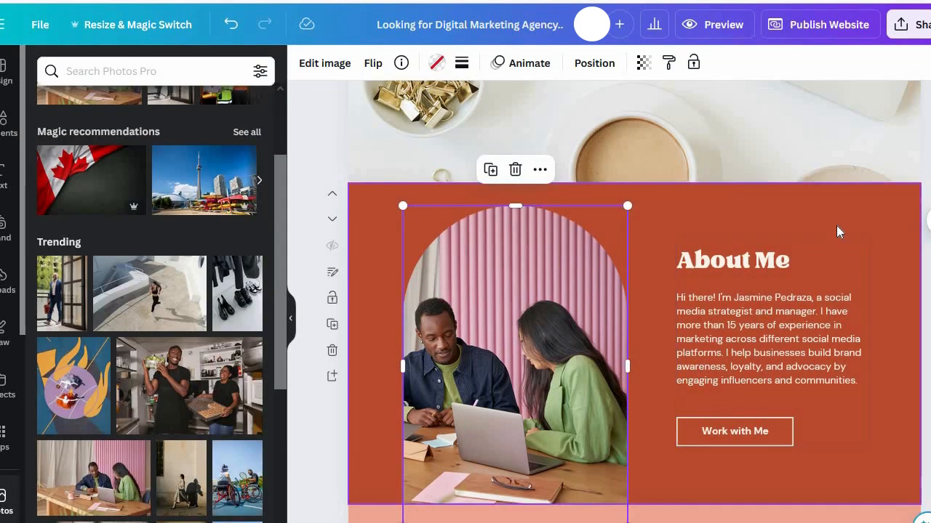
Step: Replace the name introduction after "Hi there!" in the About Me paragraph with "We have 15 years of experience in"
double_click(770, 325)
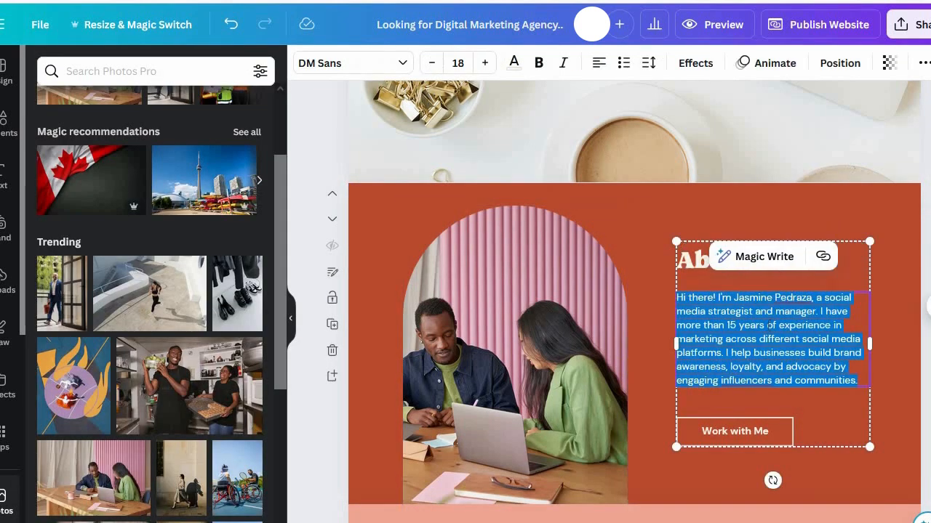
left_click(726, 302)
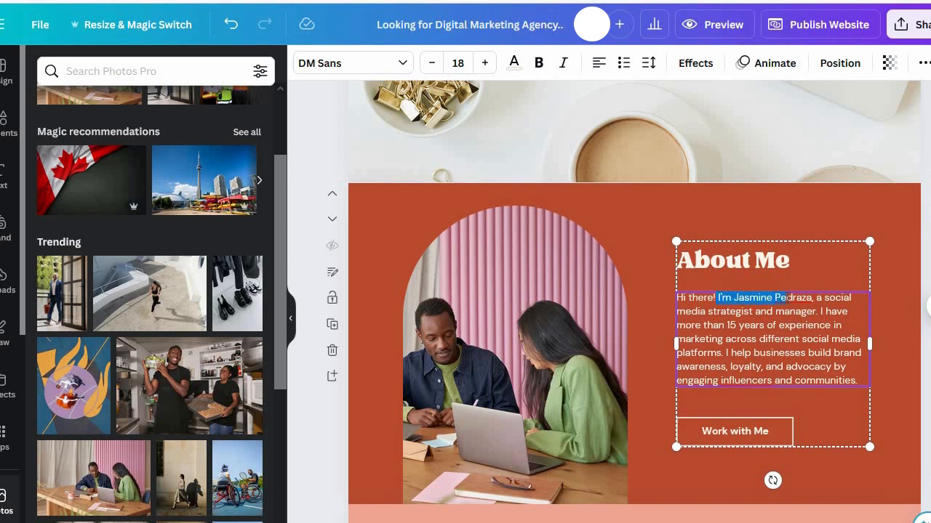
left_click(786, 298)
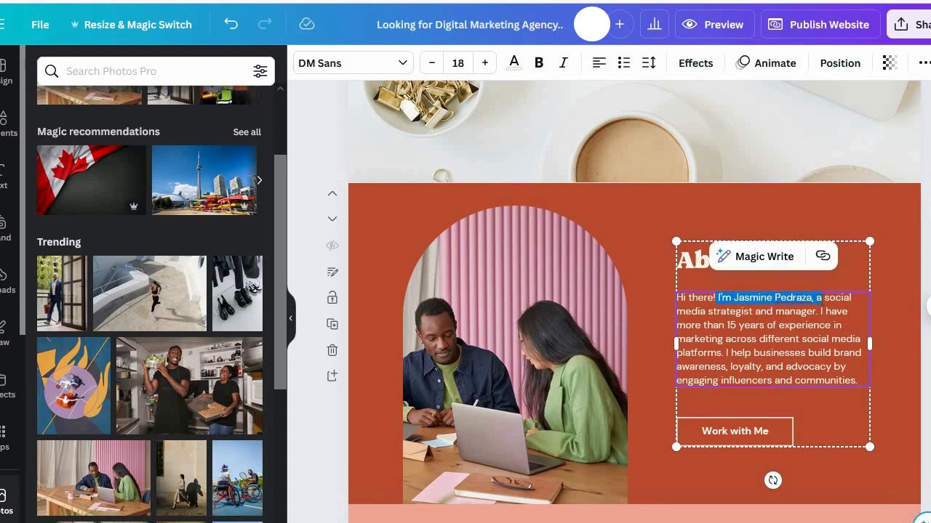
type("We ")
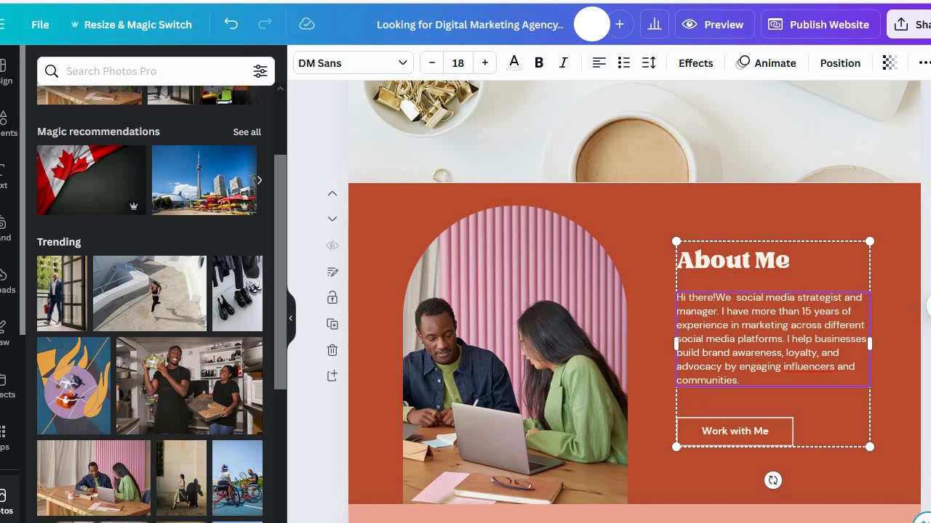
type(" have ")
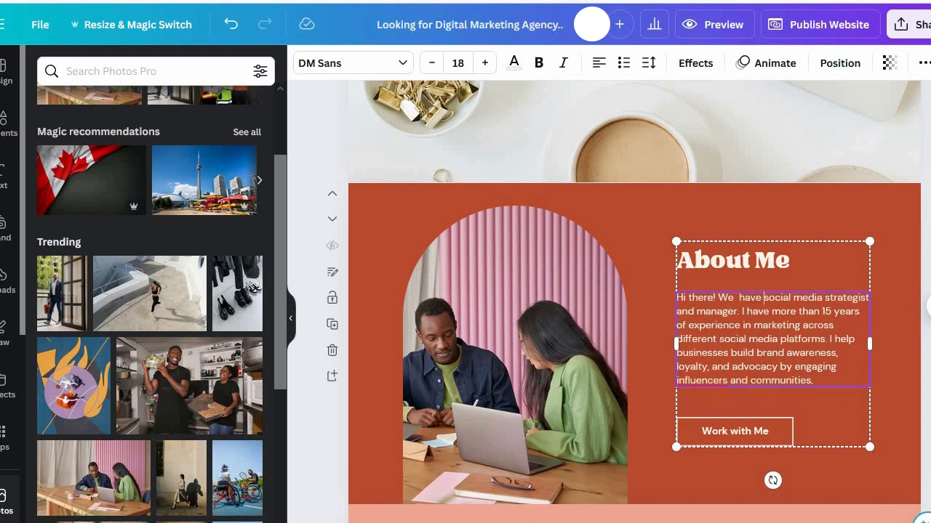
type("15 years")
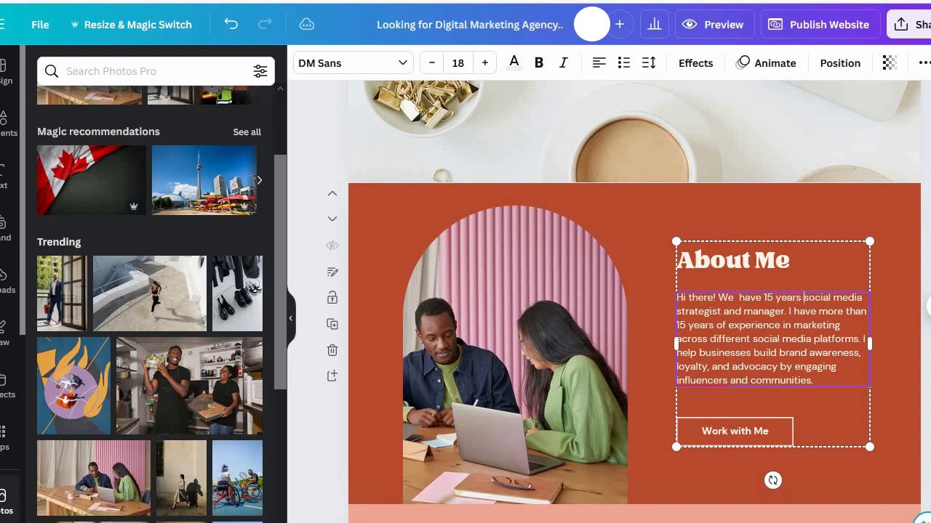
type("of ex")
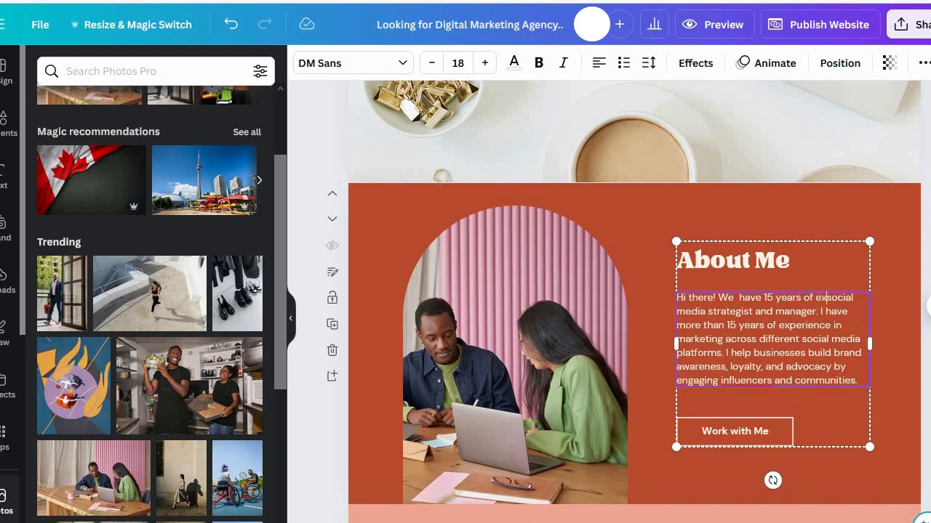
type("perience ")
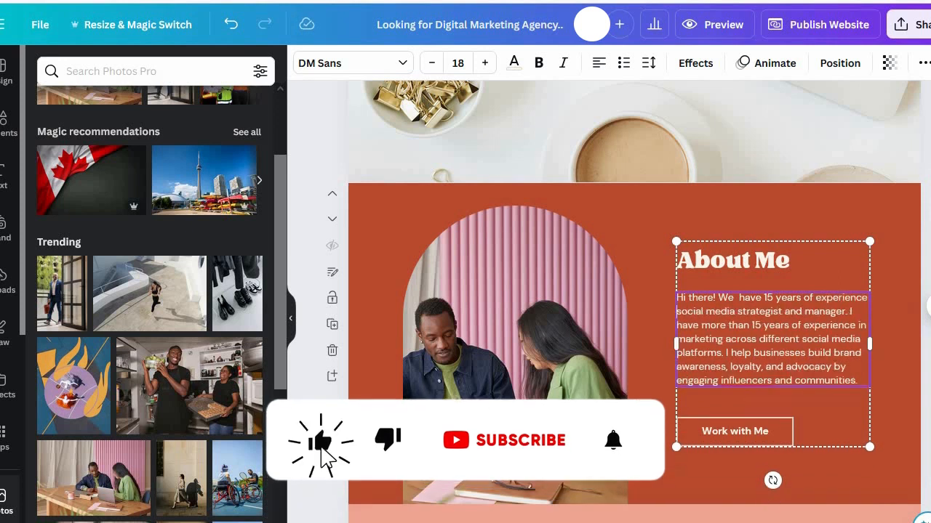
type("in")
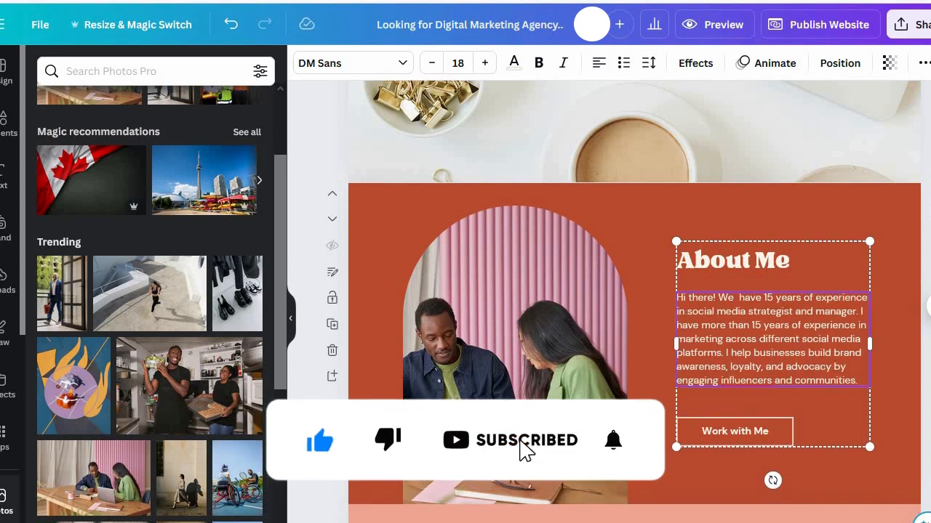
left_click(766, 312)
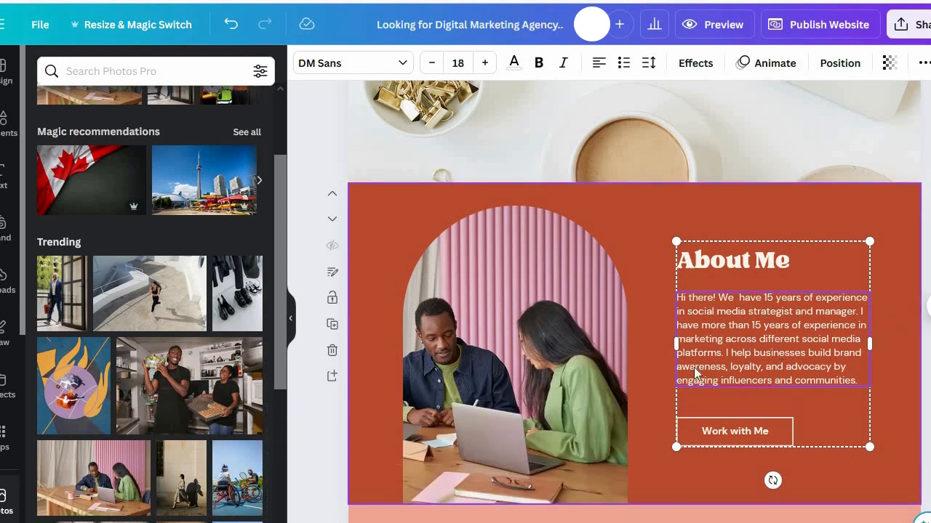
left_click(712, 372)
Step: Replace the Clients section's heading with "Services"
scroll(714, 373, "down", 1)
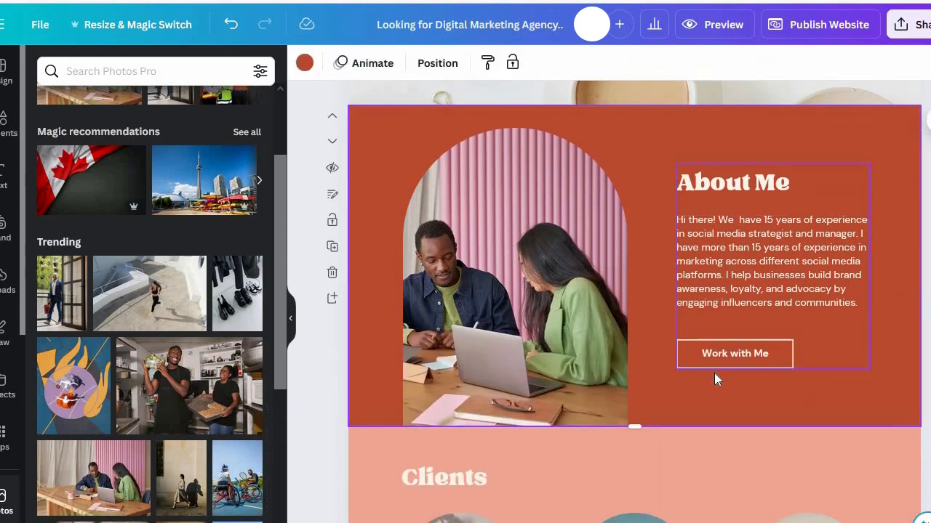
scroll(714, 373, "down", 3)
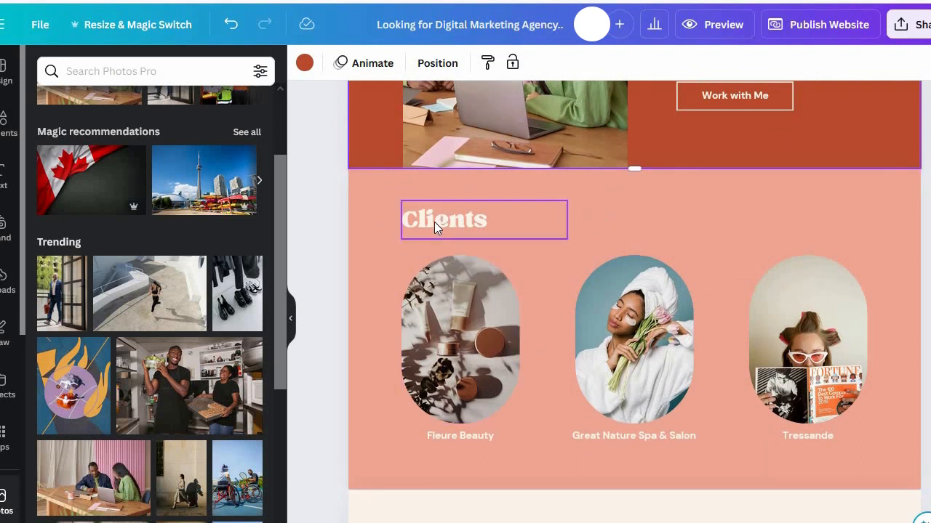
left_click(434, 222)
double_click(499, 223)
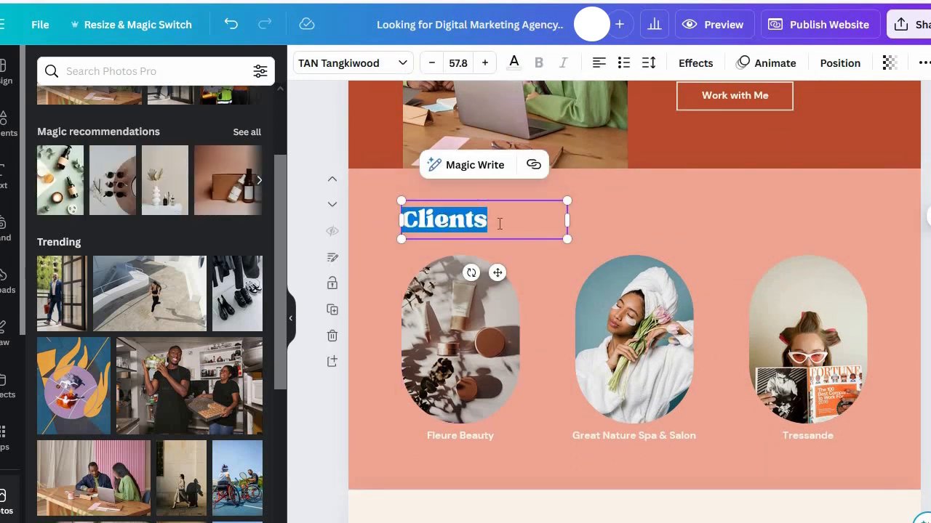
type("Services")
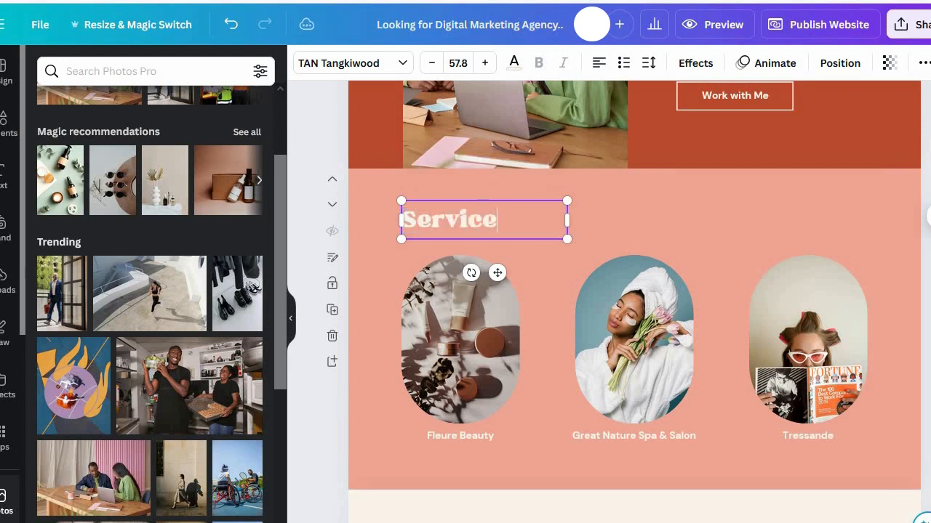
Step: Change the caption under the first image, "Fleure Beauty", to "Website Promotion"
left_click(468, 351)
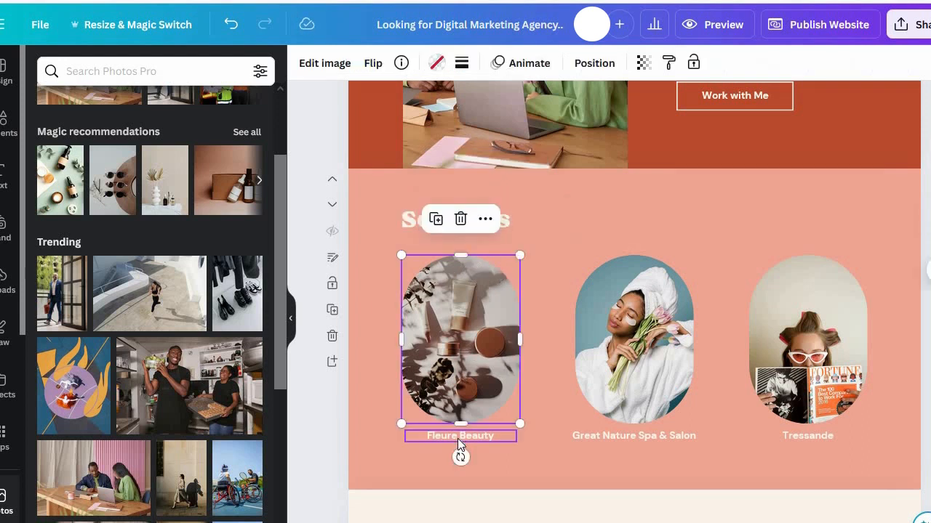
left_click(460, 437)
double_click(469, 439)
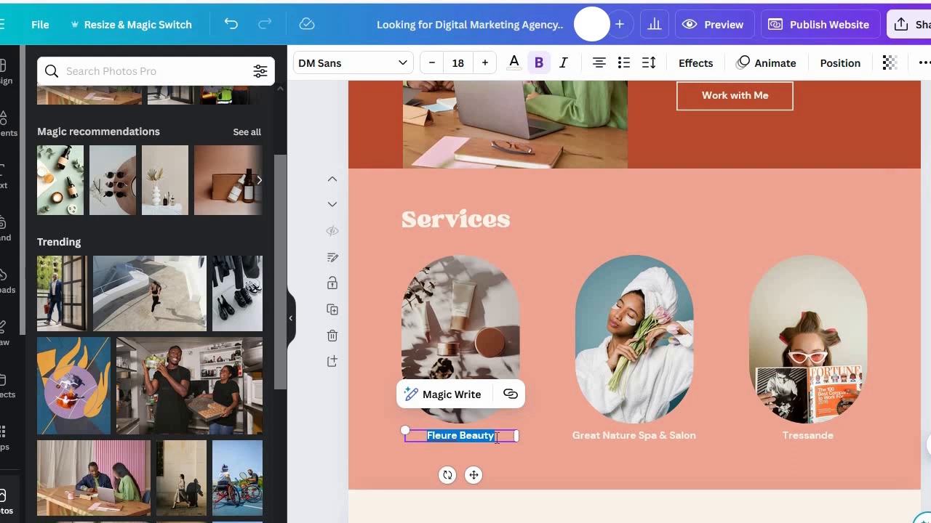
type("Website")
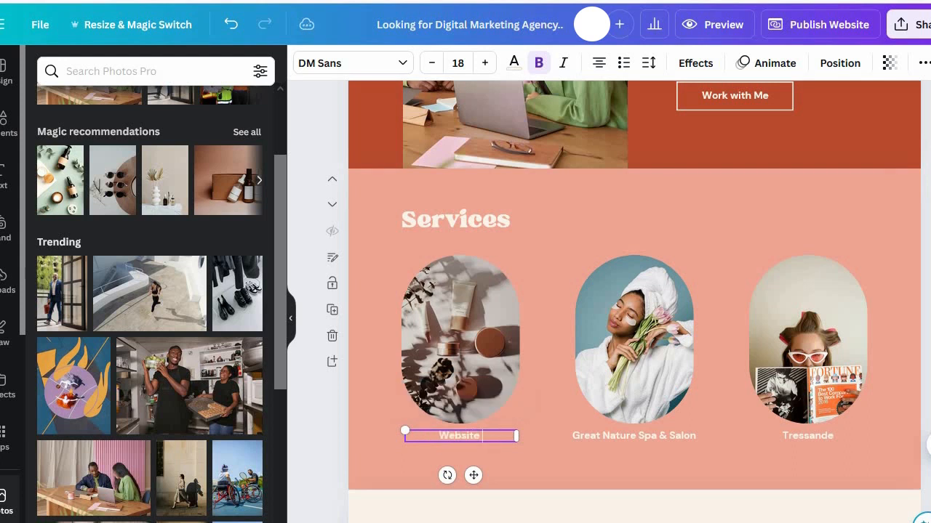
type(" Promotion")
Step: Change the caption under the middle image, "Great Nature Spa & Salon", to "Leads Generation"
double_click(634, 434)
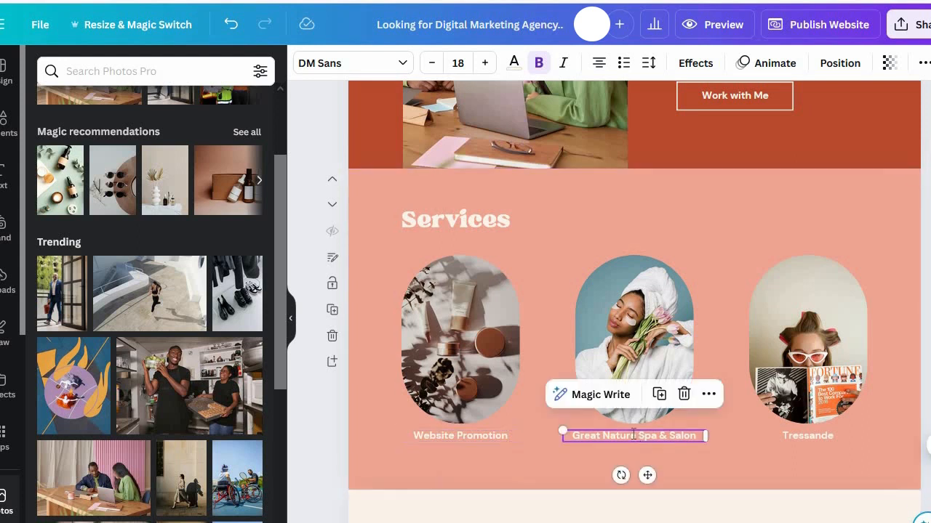
type("Leads")
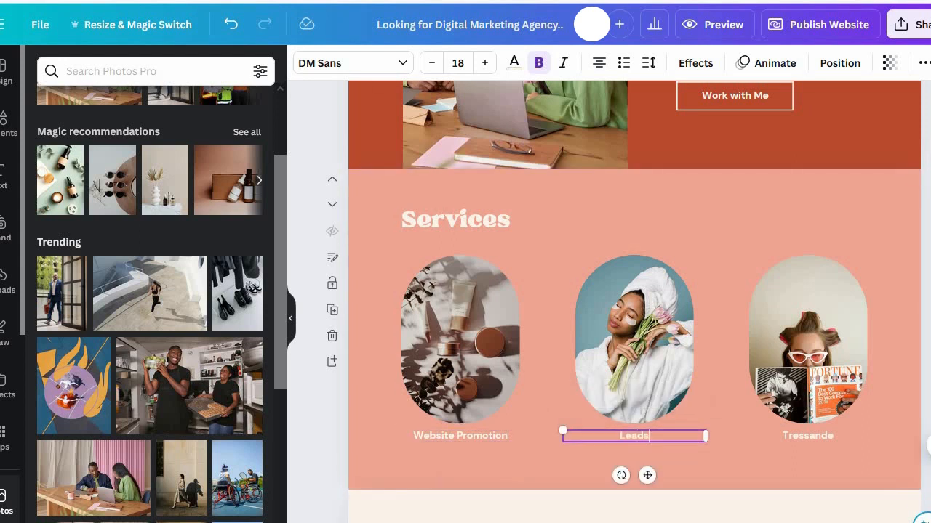
type(" Generation")
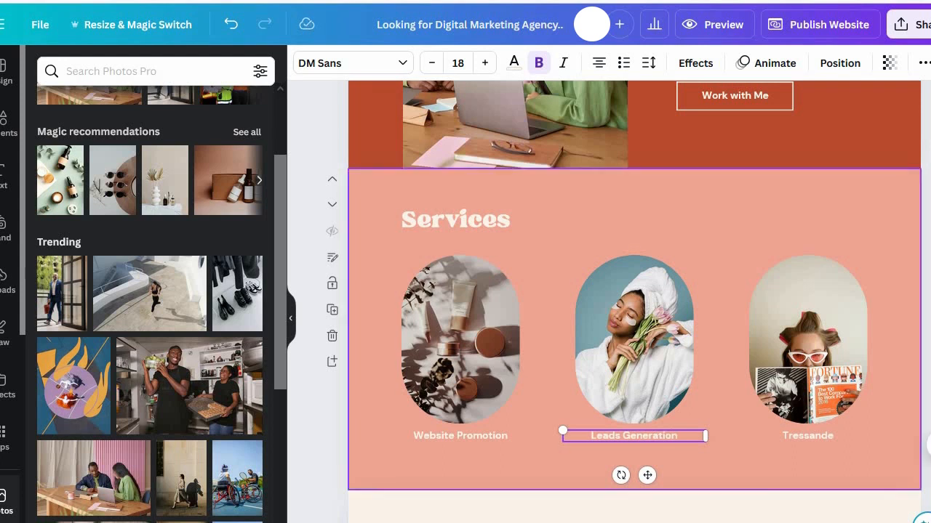
Step: Select the third image's caption, then review the remaining sections through Contact Me and return to the image-based Services section
left_click(828, 436)
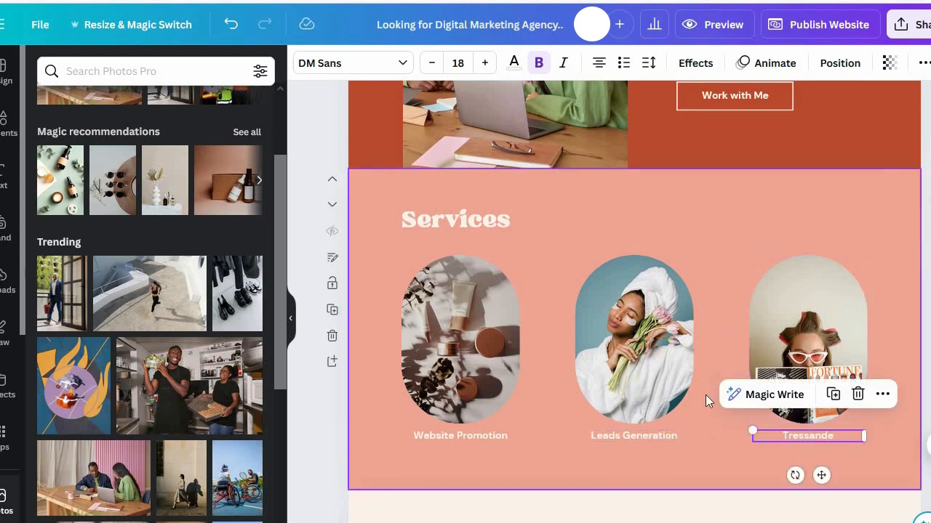
scroll(716, 393, "down", 5)
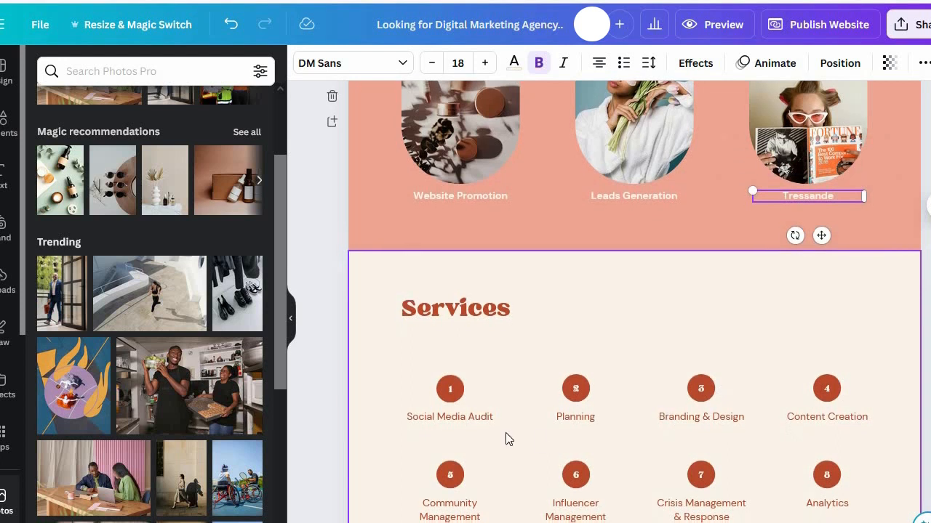
scroll(708, 400, "down", 4)
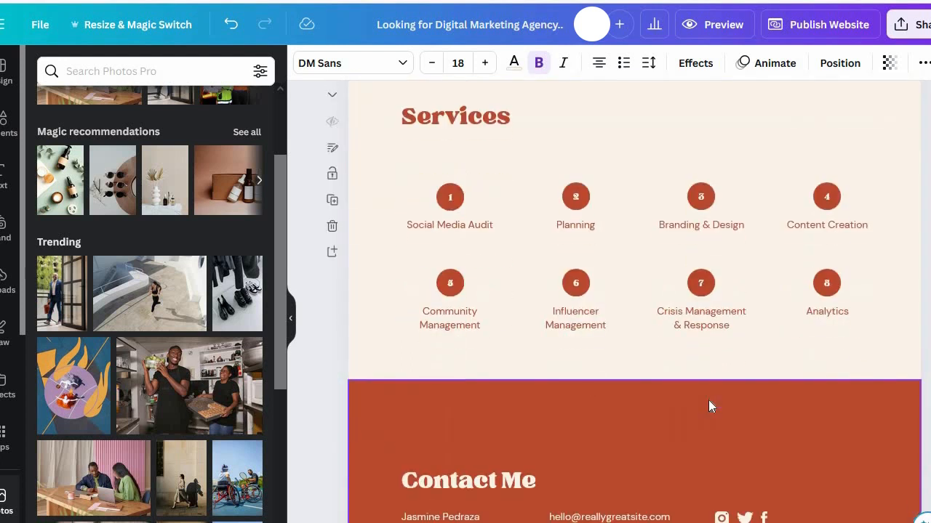
scroll(708, 400, "down", 4)
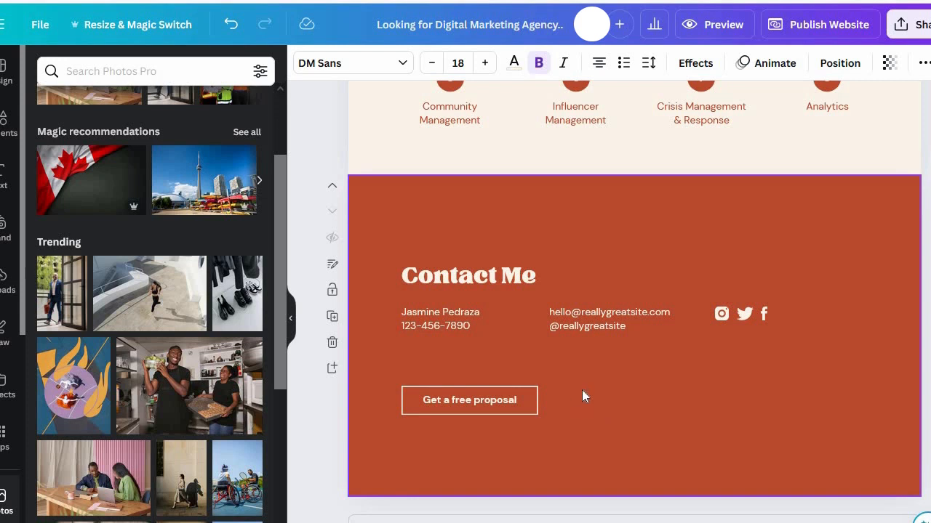
scroll(652, 338, "up", 10)
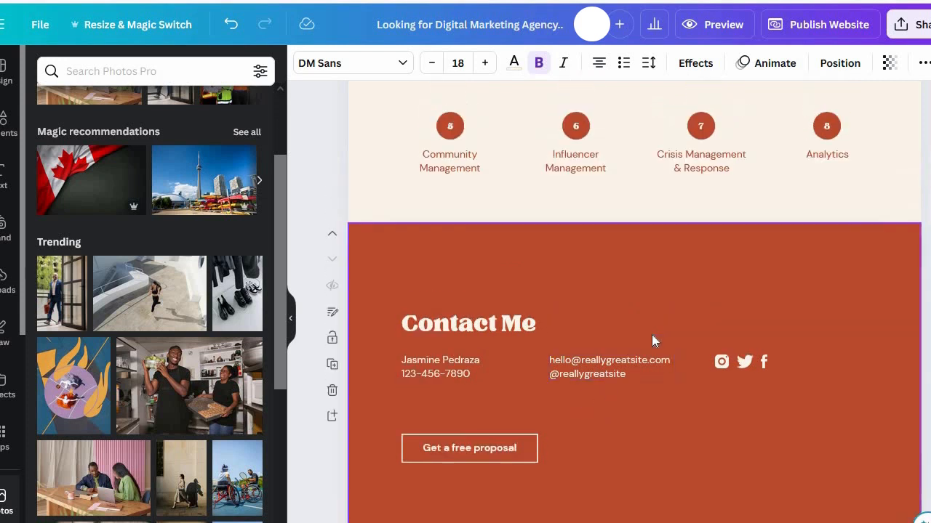
scroll(652, 340, "up", 6)
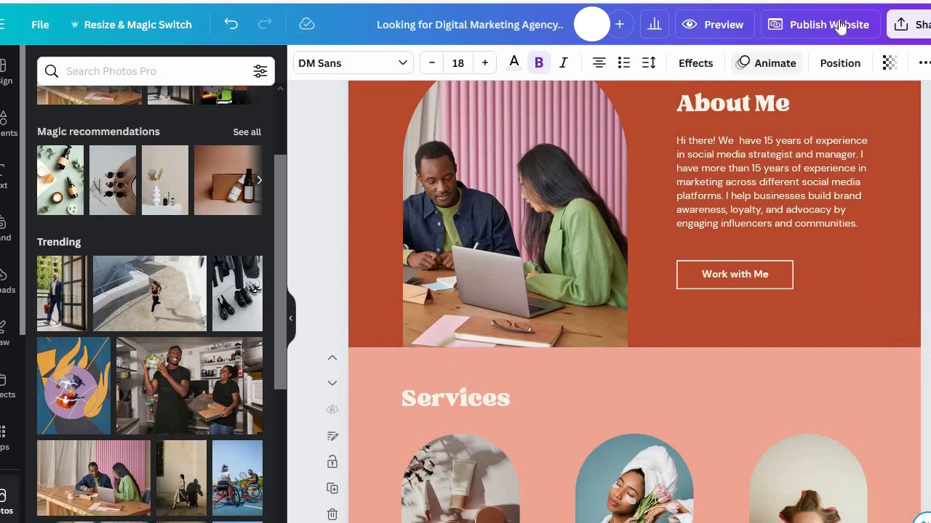
Step: Open the website publishing settings, check the available website URLs, and start connecting your own third-party domain
left_click(839, 25)
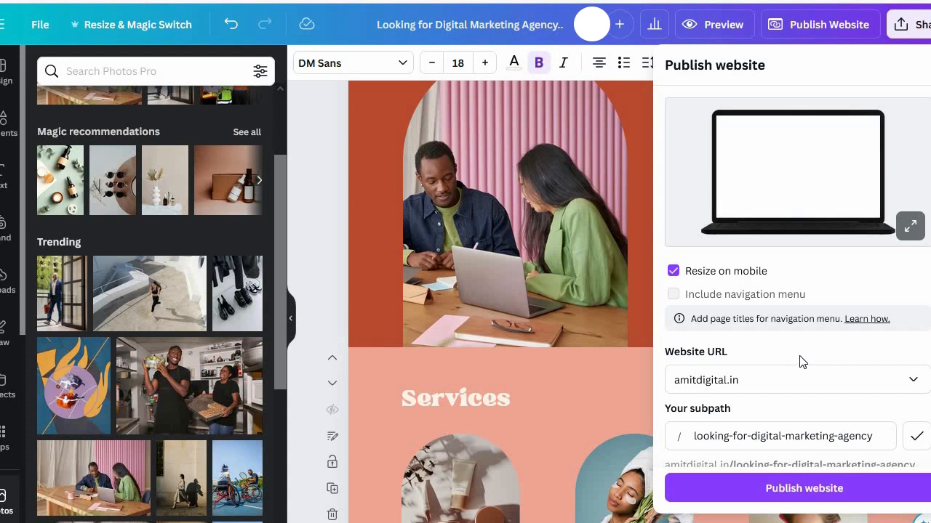
scroll(801, 356, "down", 1)
scroll(801, 357, "down", 1)
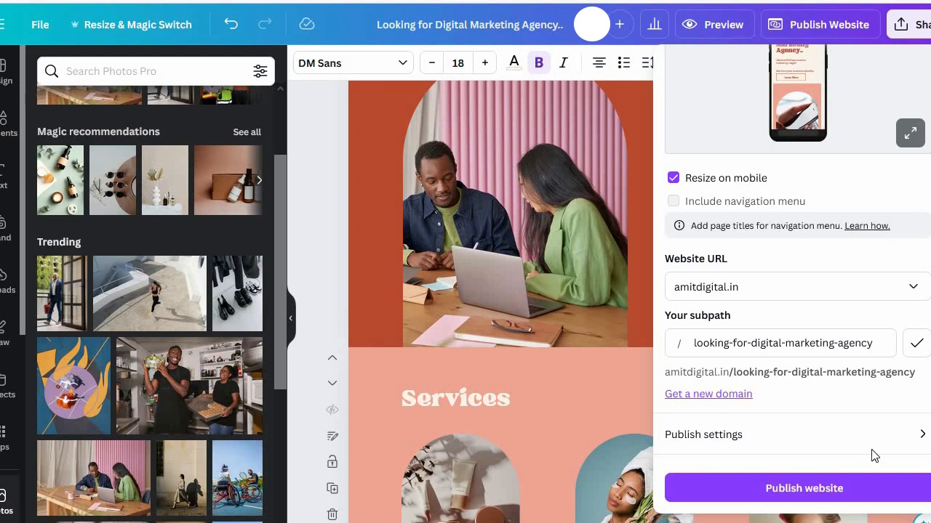
left_click(916, 288)
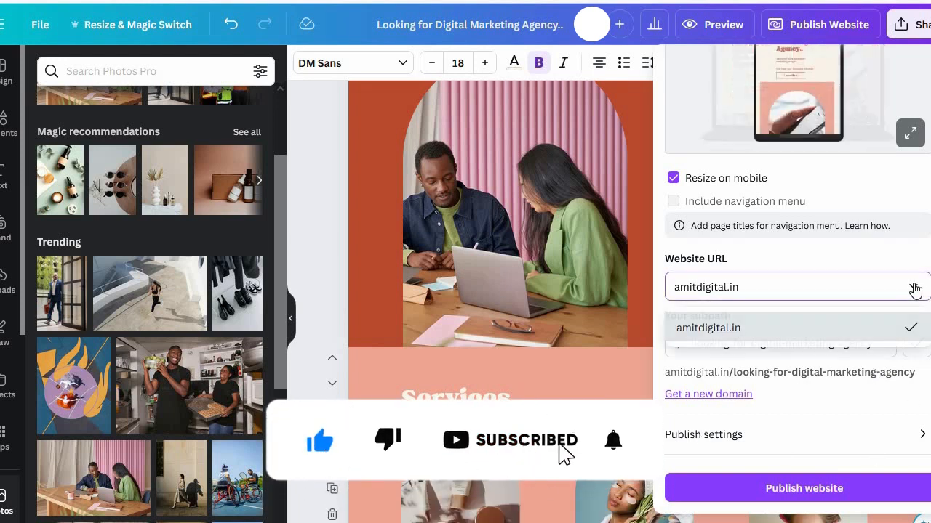
left_click(916, 289)
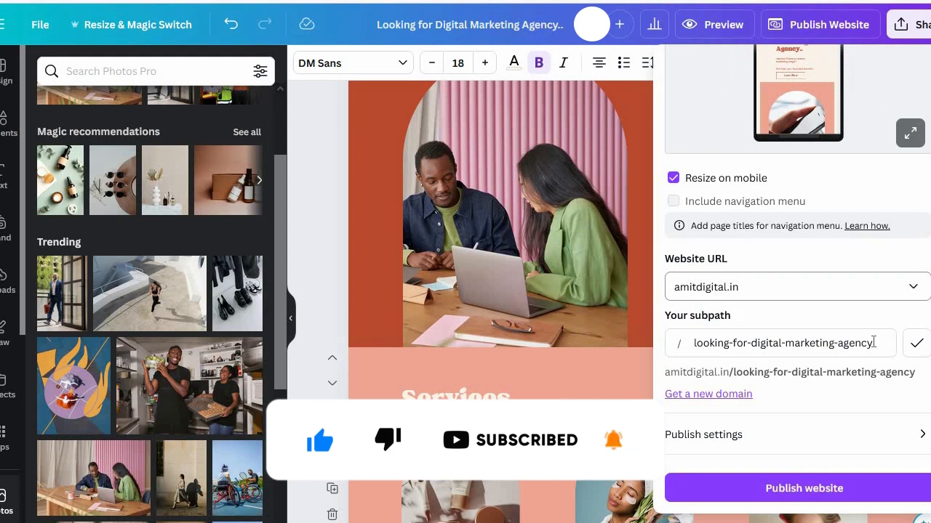
left_click(718, 400)
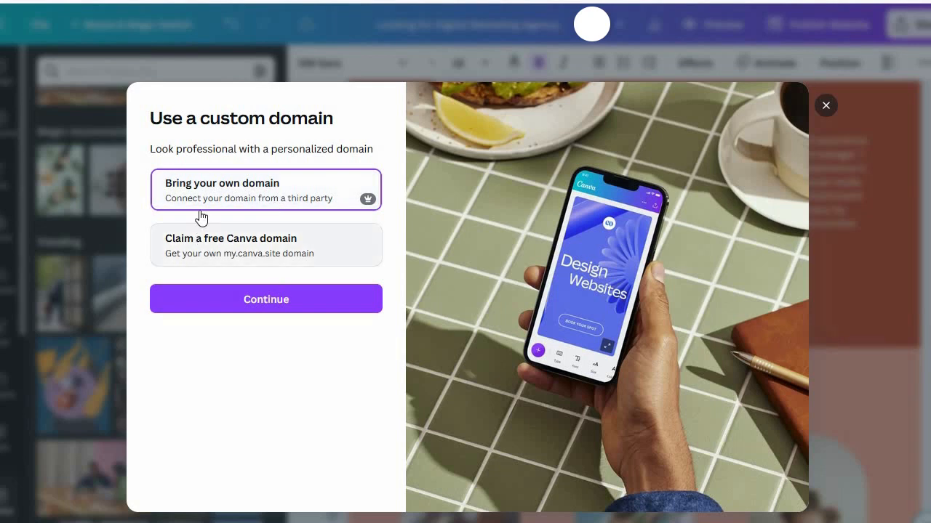
left_click(260, 304)
Step: Try to connect the domain scoplotsgurugram.com
left_click(321, 215)
type("scoplots")
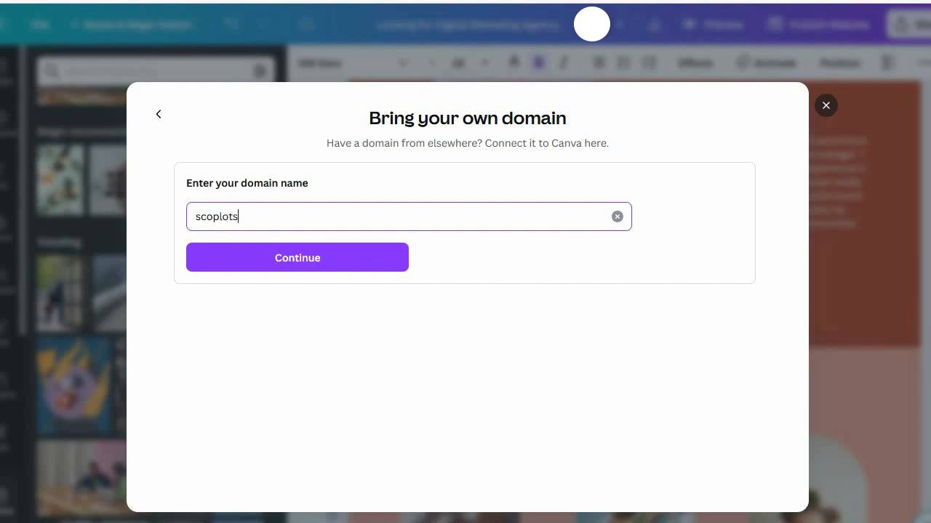
type("gurugram.com")
key("Return")
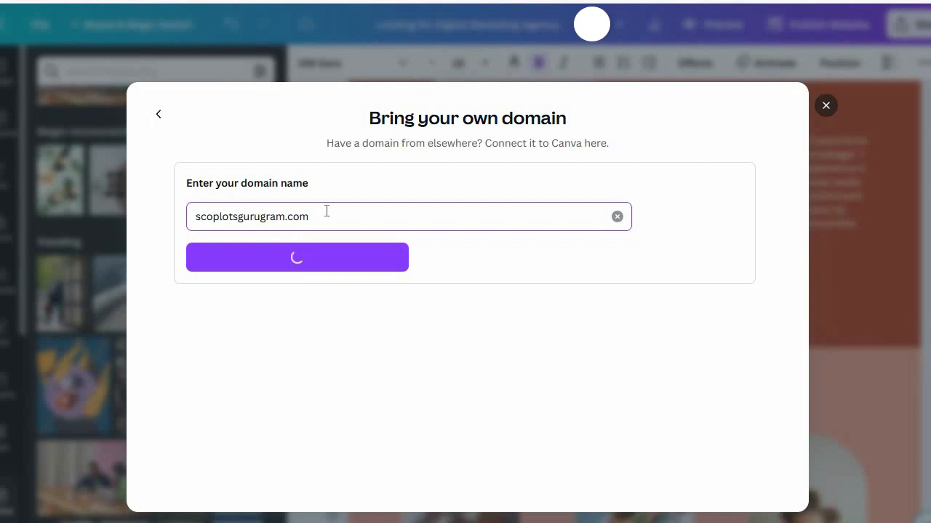
Step: Submit scoplotsgurugram.co.in as the domain name instead and choose to connect it manually
key("ctrl+a")
type("scoplotsgurugram.co.in")
key("Return")
left_click(318, 262)
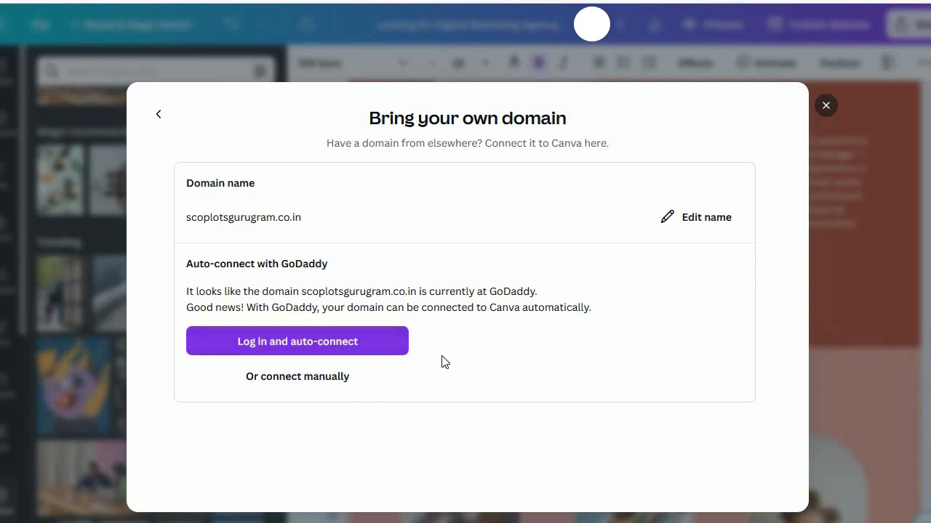
left_click(304, 377)
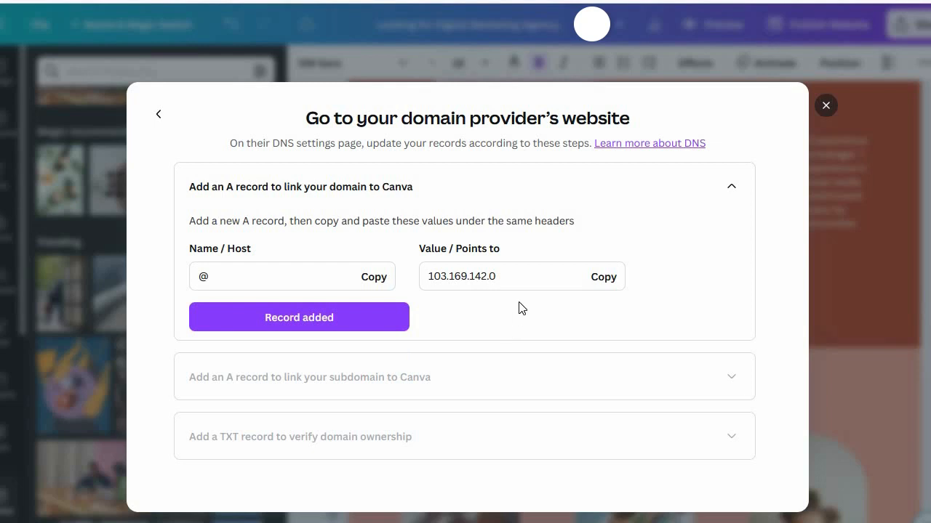
Step: Copy the root domain's A record value 103.169.142.0, mark that record as added, and recheck its details
left_click_drag(505, 275, 399, 271)
key("ctrl+c")
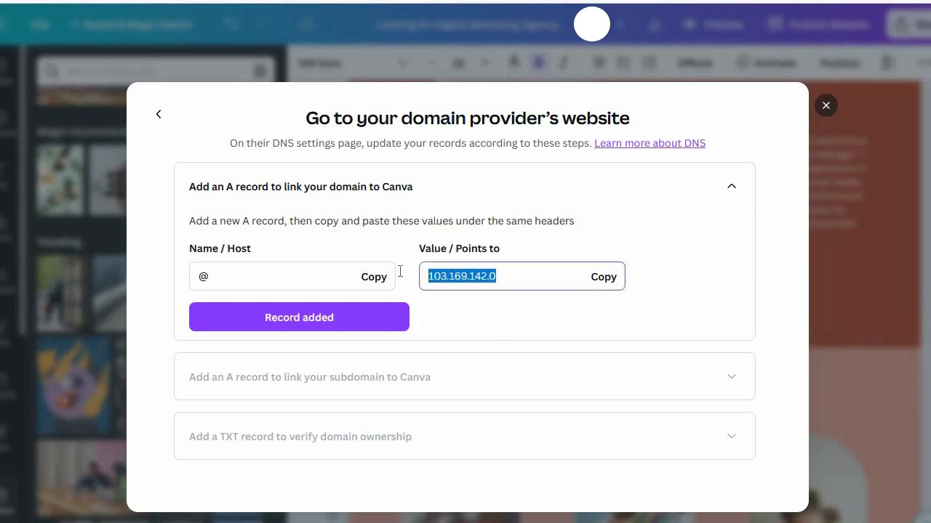
left_click(340, 326)
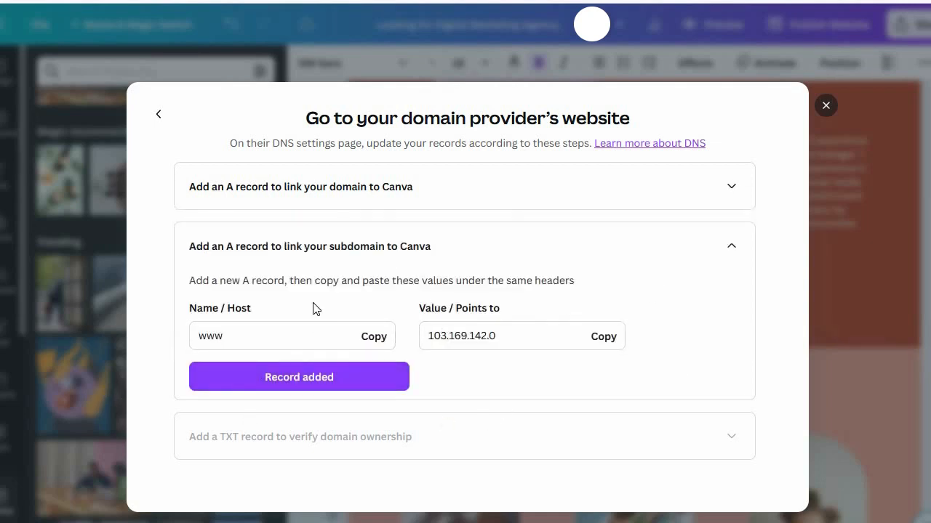
left_click(732, 188)
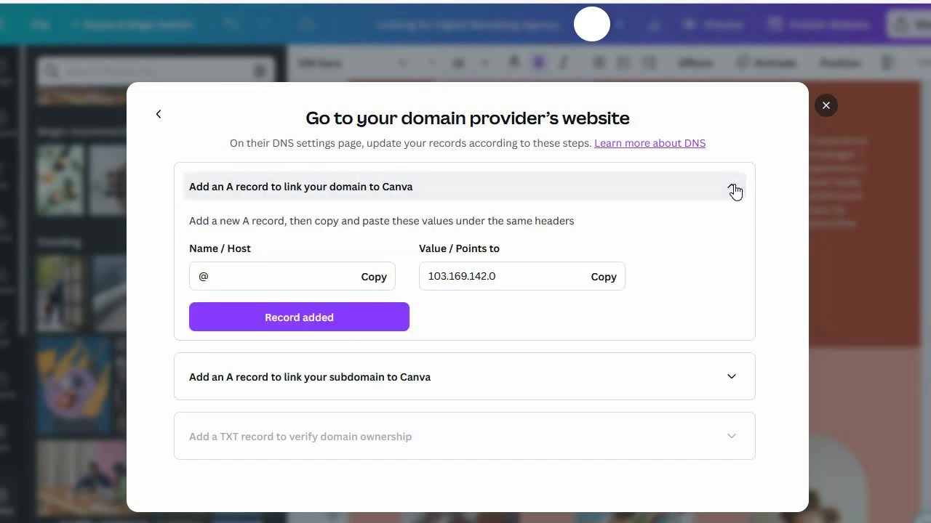
left_click(735, 190)
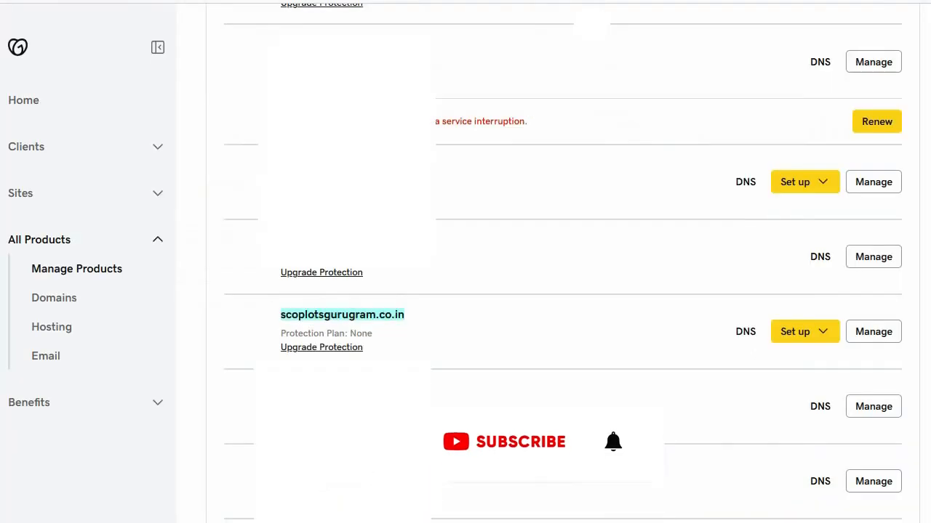
Step: In GoDaddy's DNS records for scoplotsgurugram.co.in, set the @ A record's value to 103.169.142.0 and save it
left_click(738, 341)
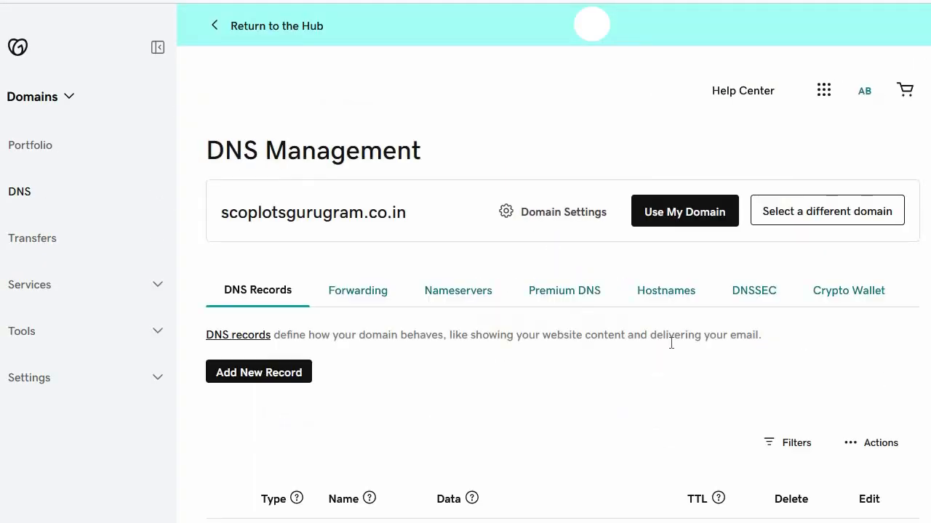
scroll(640, 368, "down", 3)
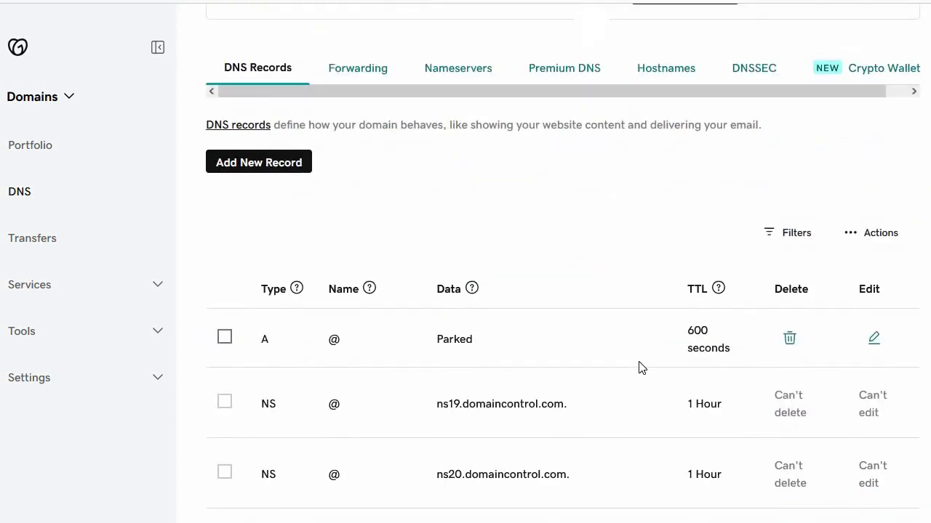
left_click(873, 339)
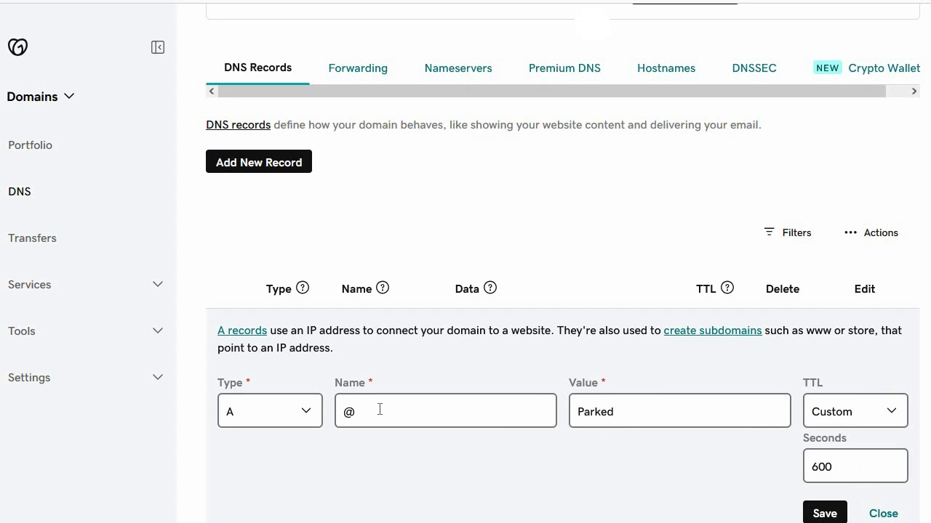
left_click_drag(630, 407, 556, 412)
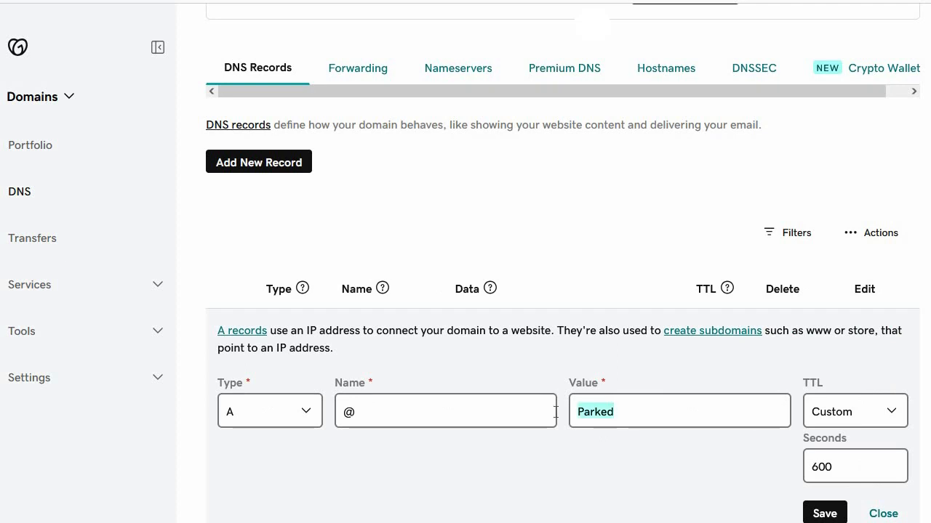
key("ctrl+v")
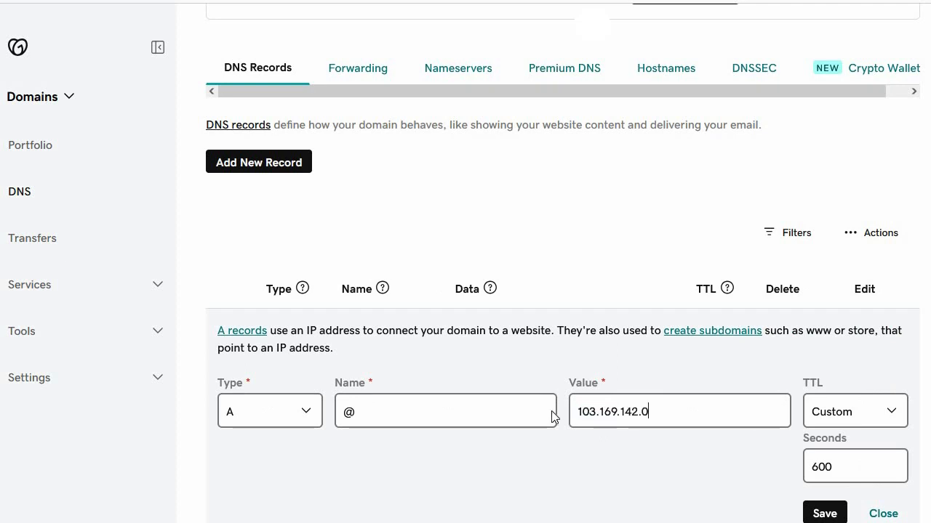
left_click(825, 514)
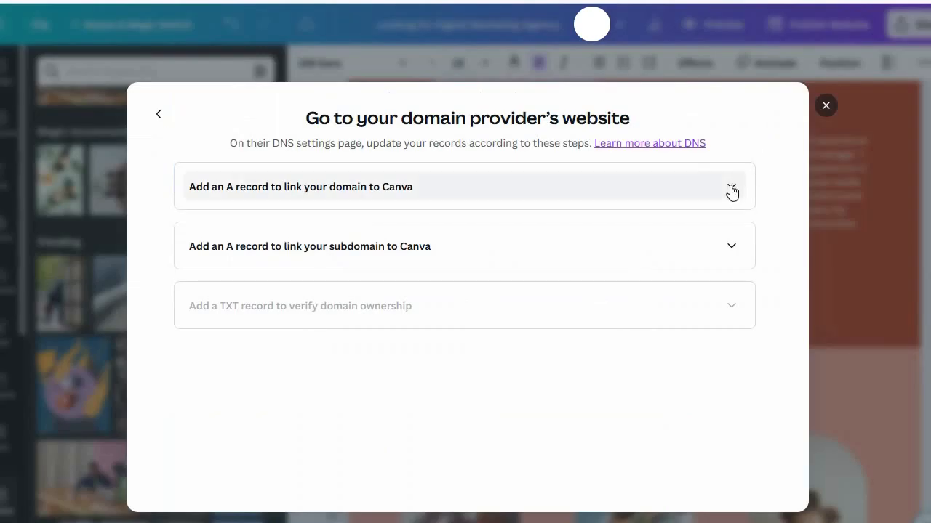
Step: Back in Canva's domain instructions, mark the www subdomain's A record as added
left_click(731, 189)
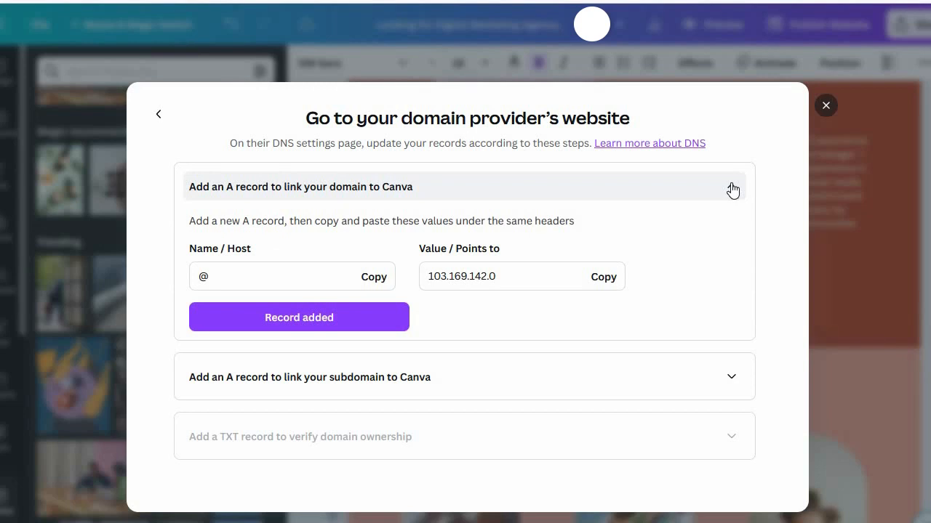
left_click(731, 378)
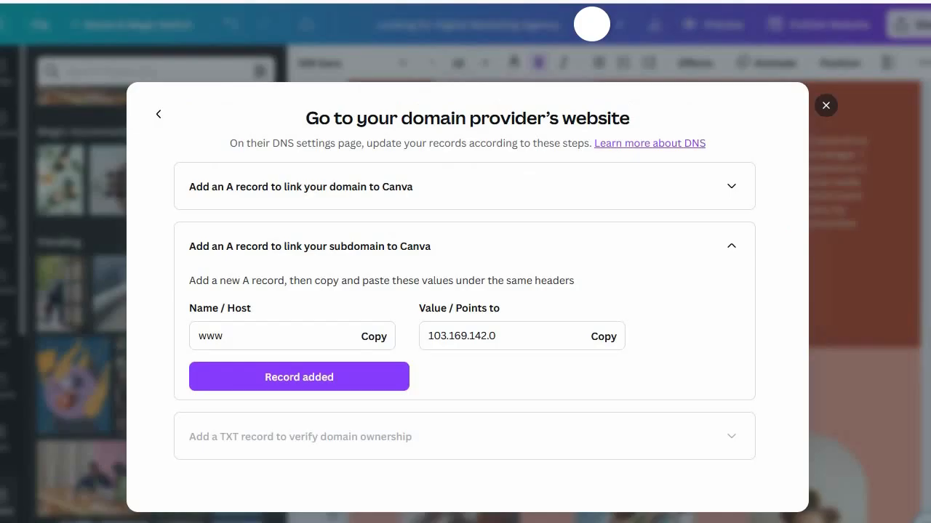
left_click(359, 378)
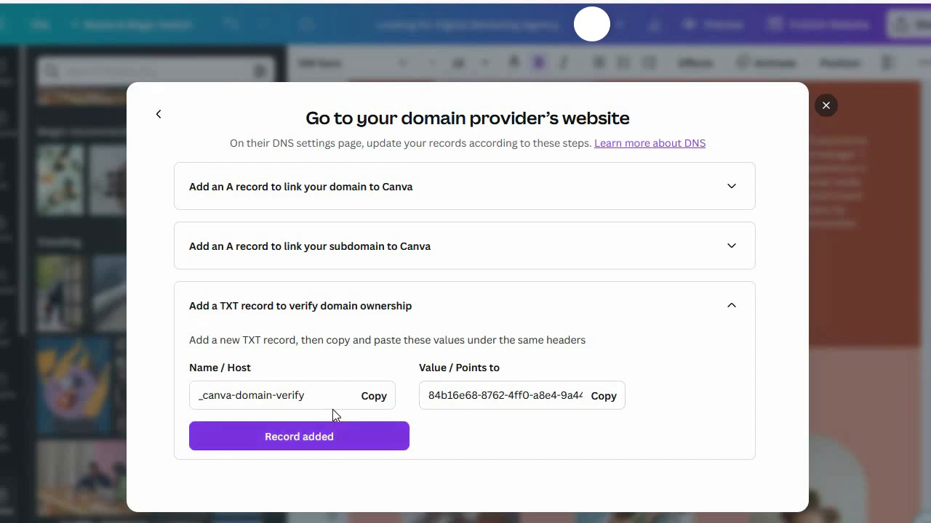
Step: Copy the TXT record's host name and start a new TXT record in GoDaddy named _canva-domain-verify
left_click_drag(326, 397, 182, 401)
key("ctrl+c")
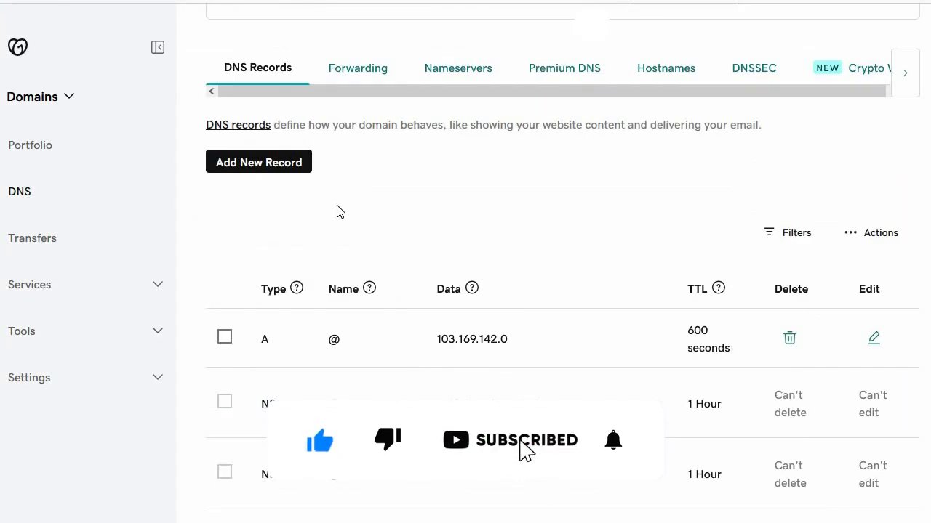
left_click(291, 169)
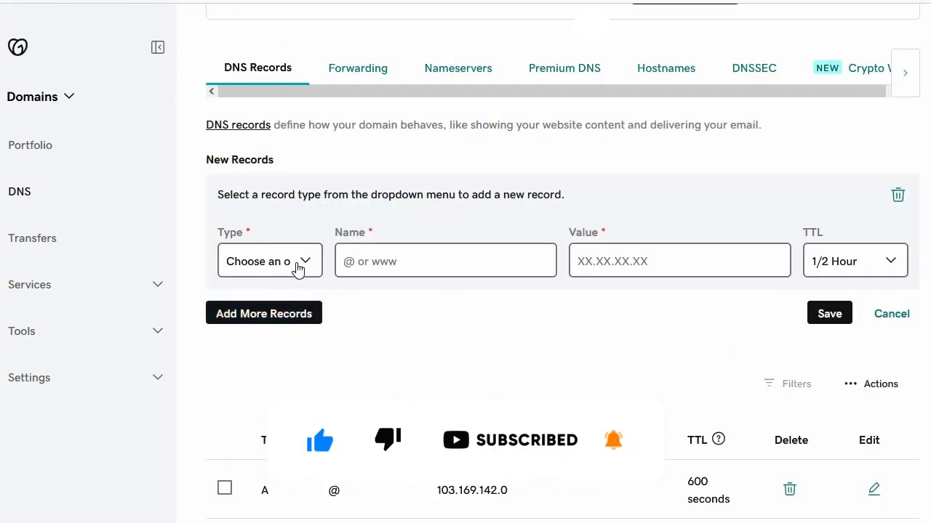
left_click(309, 263)
left_click(254, 398)
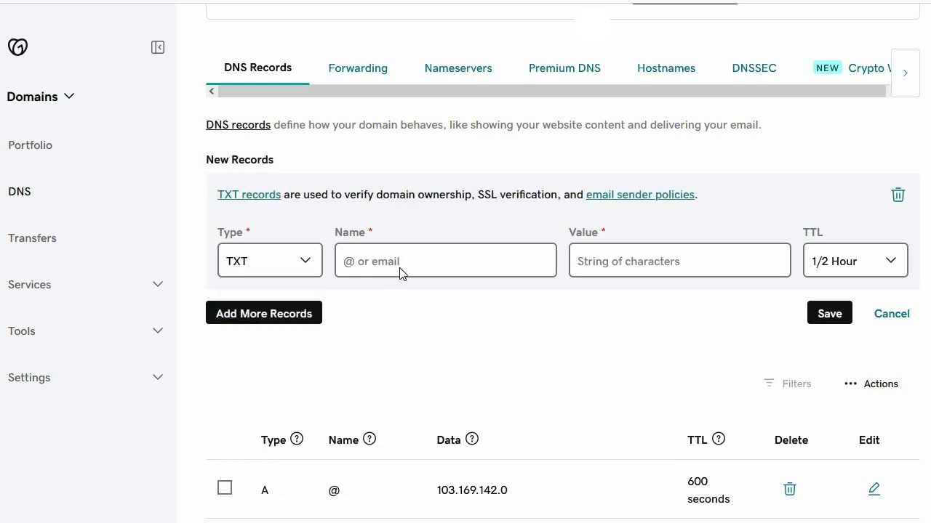
key("ctrl+v")
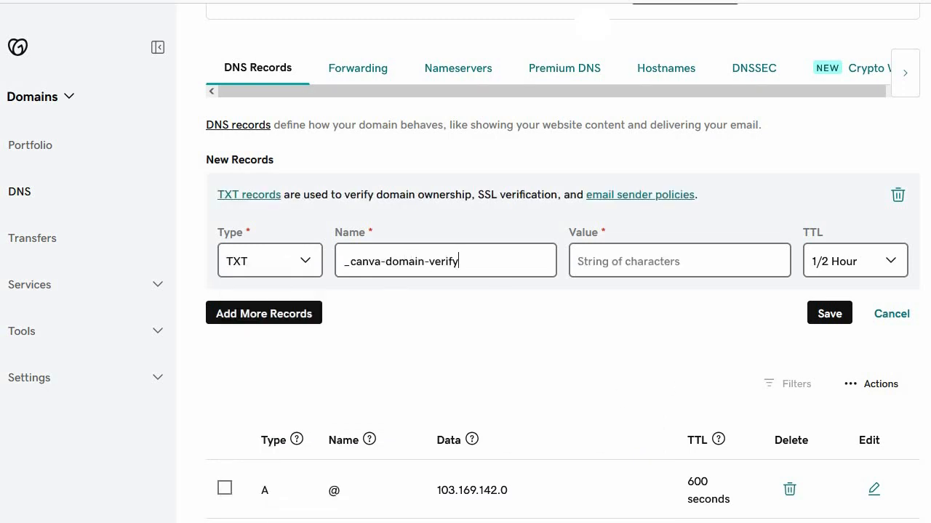
Step: Copy the domain verification code from Canva into the GoDaddy TXT record's value and save the record
key("ctrl+shift+Tab")
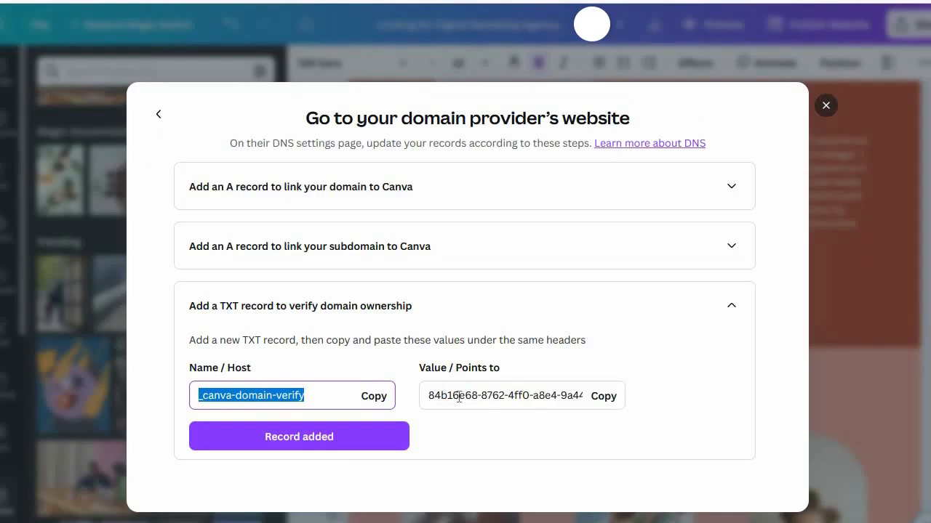
left_click_drag(429, 397, 608, 405)
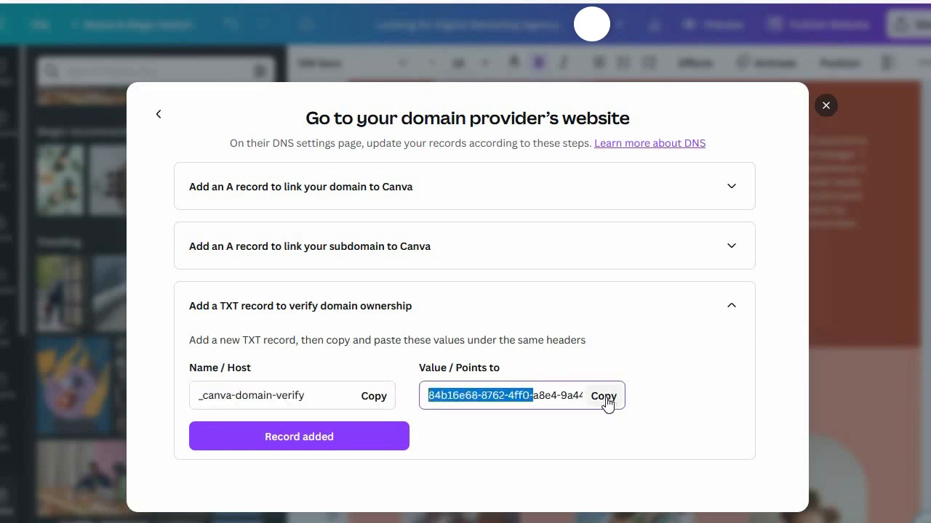
left_click(606, 402)
key("ctrl+Tab")
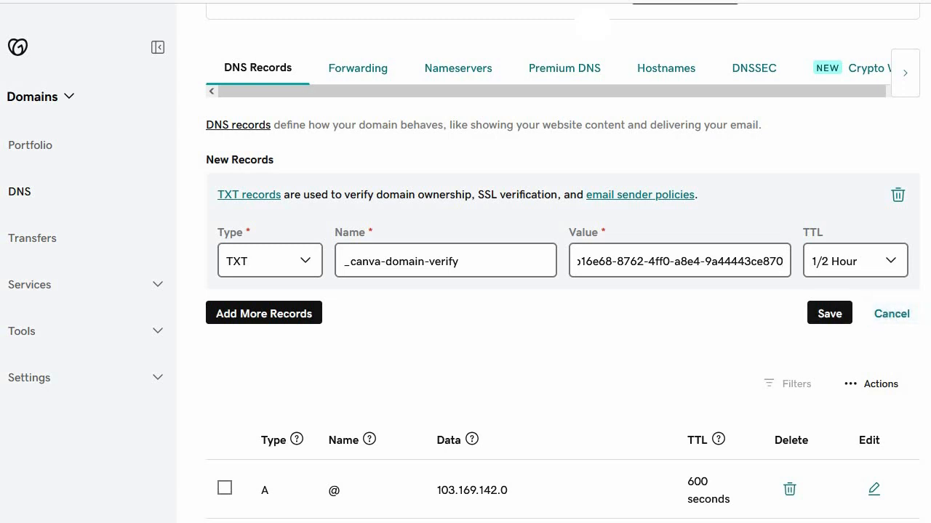
key("ctrl+Tab")
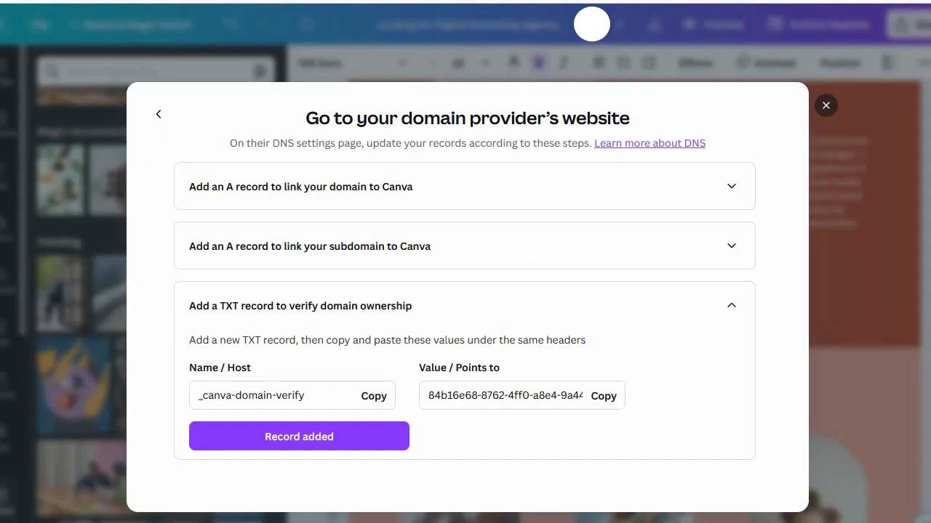
key("ctrl+shift+Tab")
left_click(831, 313)
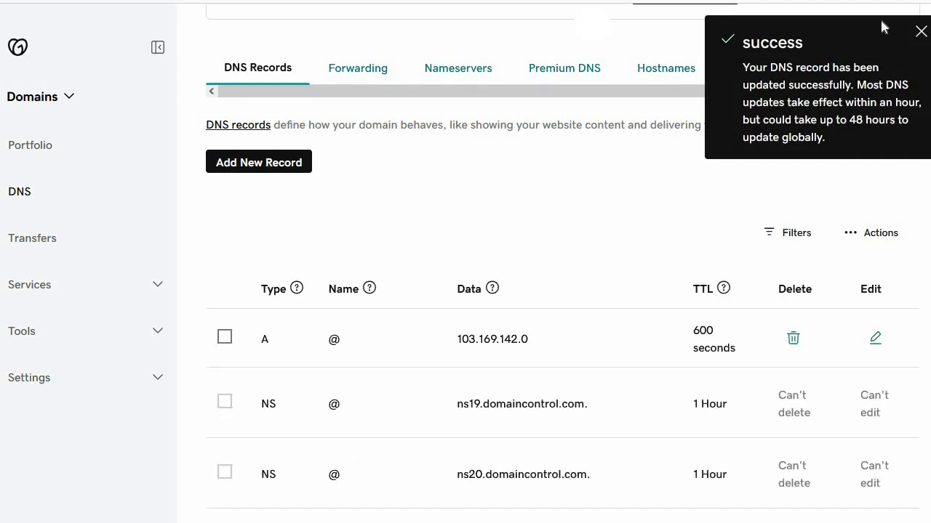
left_click(921, 32)
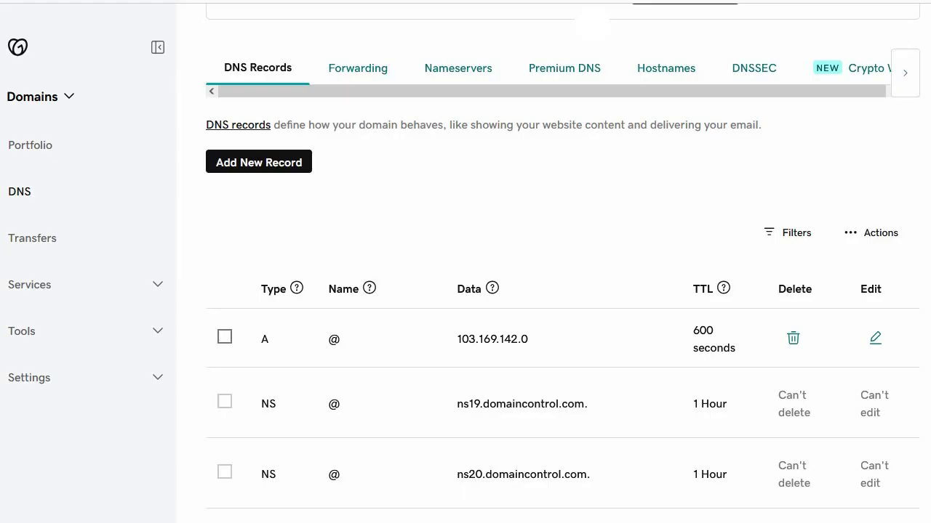
Step: In Canva, mark the TXT record as added, confirm the DNS records are updated, and choose to use this domain
key("ctrl+shift+Tab")
left_click(349, 440)
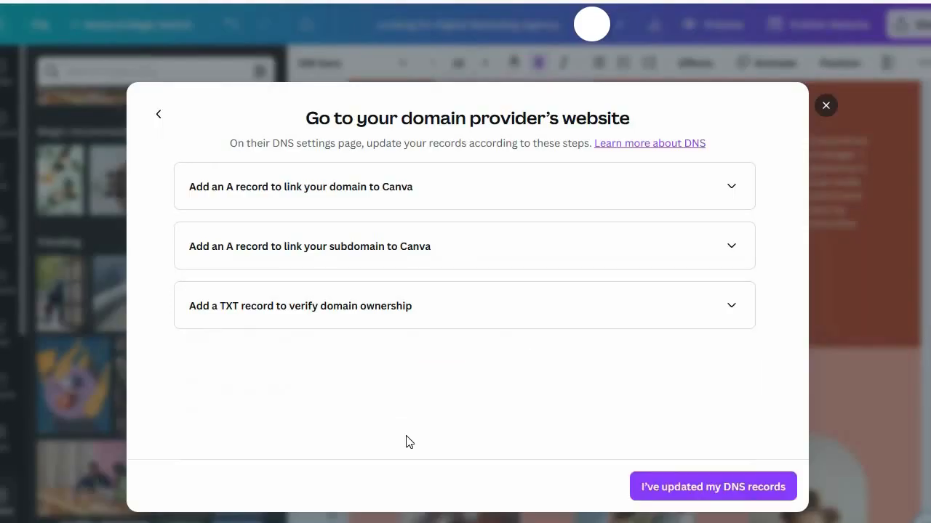
left_click(723, 495)
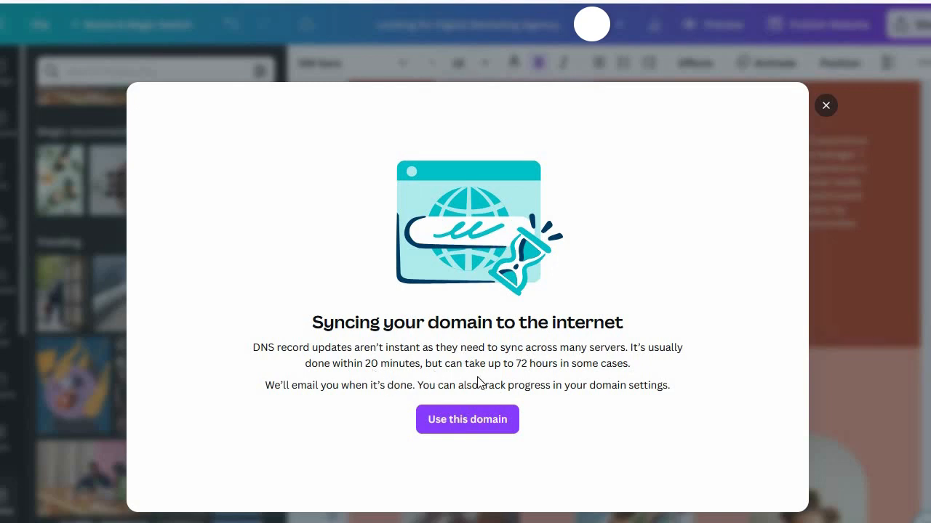
left_click(458, 424)
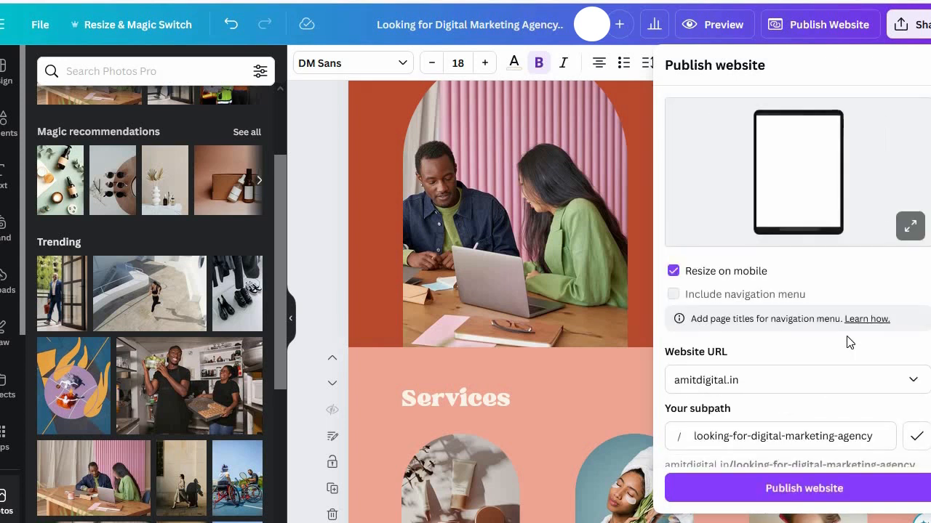
Step: Set the website URL to scoplotsgurugram.co.in in the publishing settings
scroll(849, 343, "down", 1)
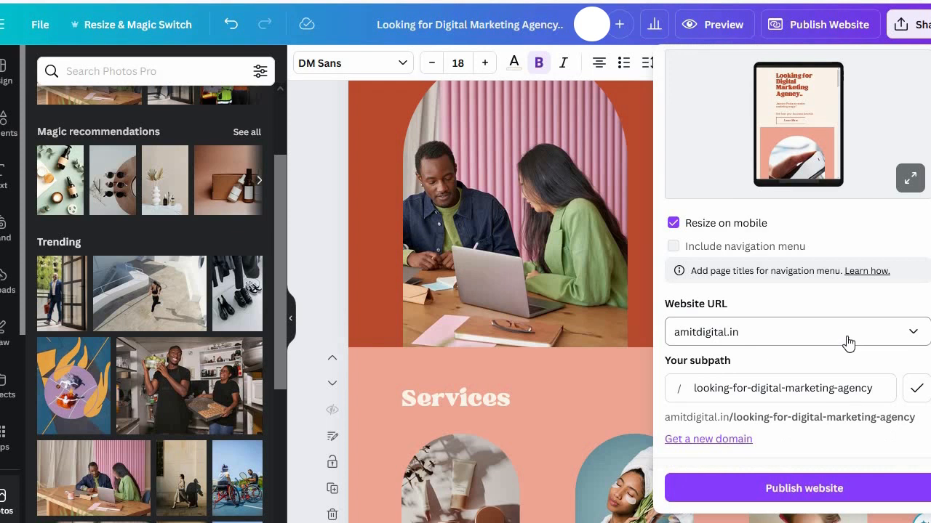
left_click(913, 333)
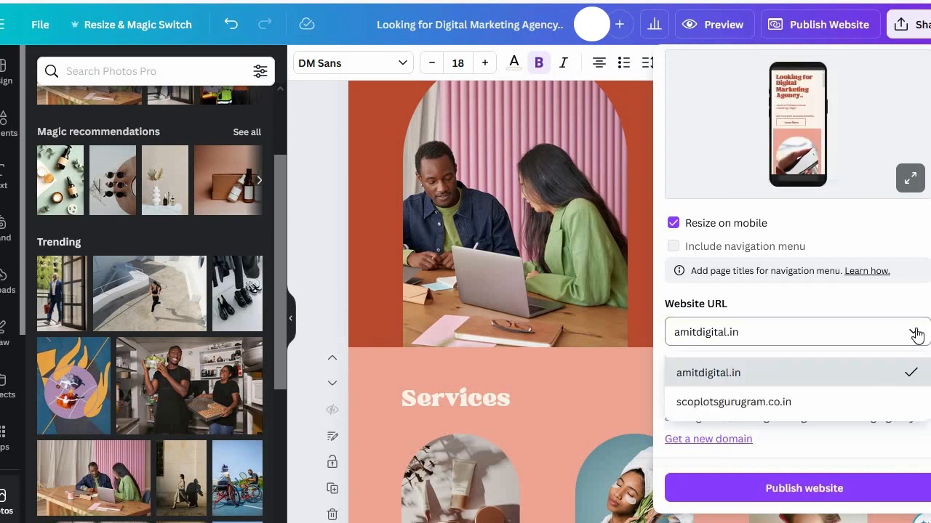
left_click(764, 402)
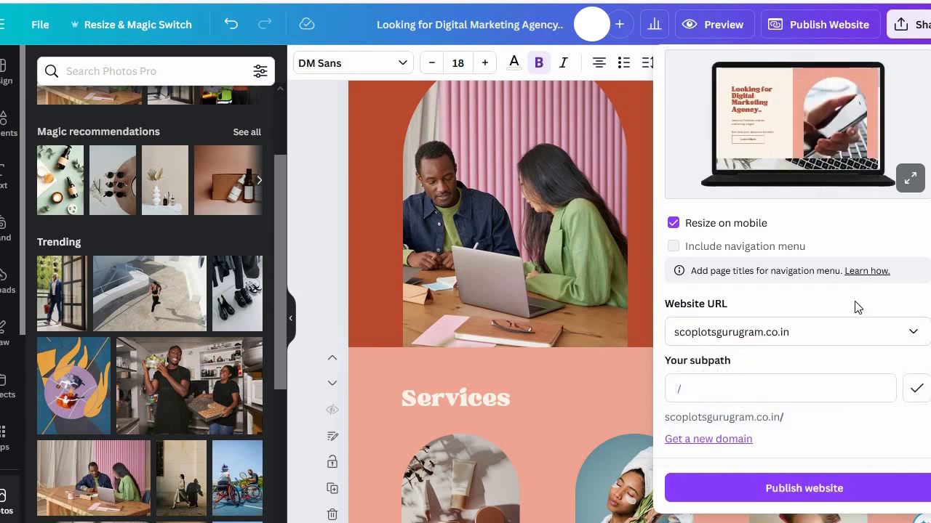